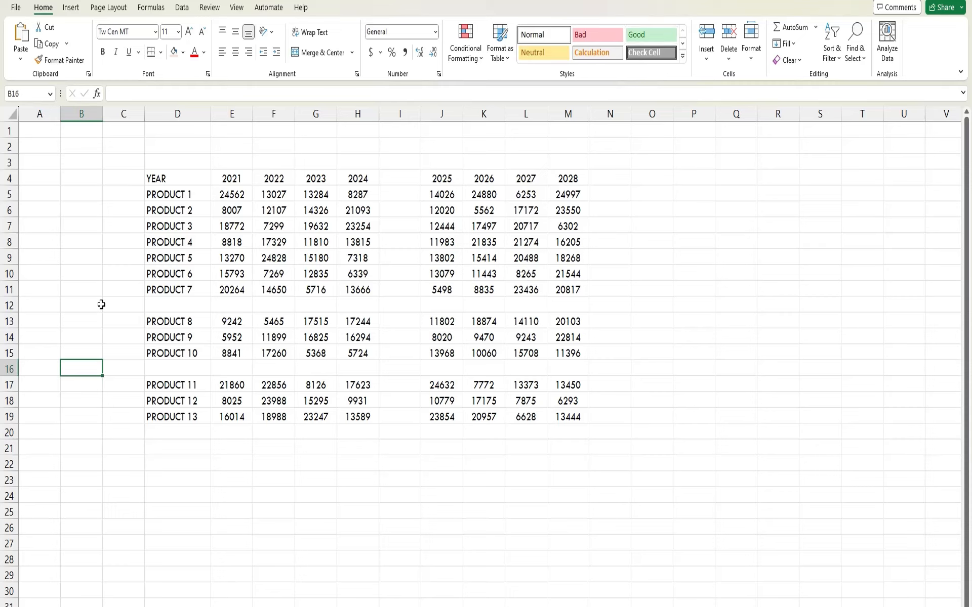
click(399, 113)
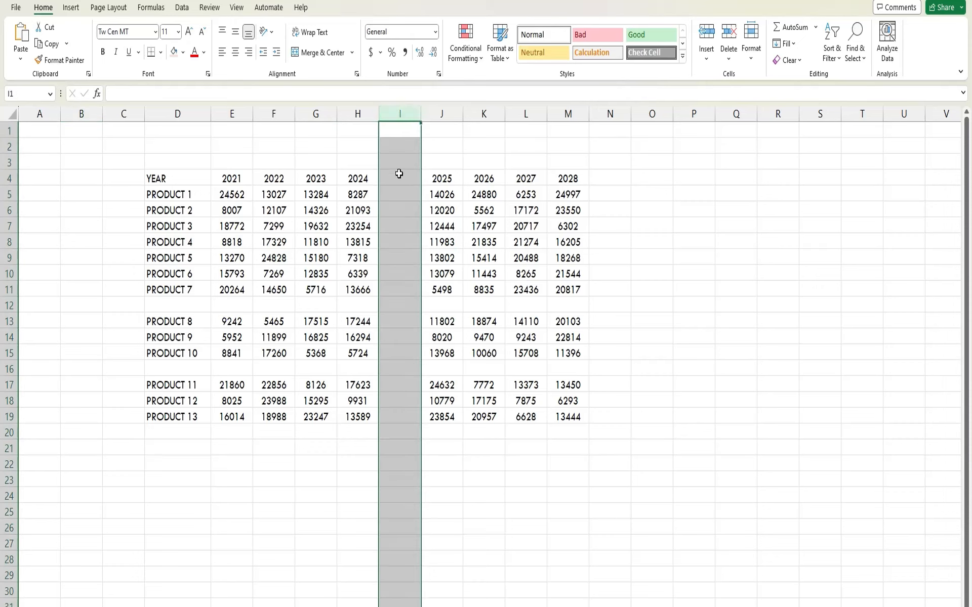
click(185, 308)
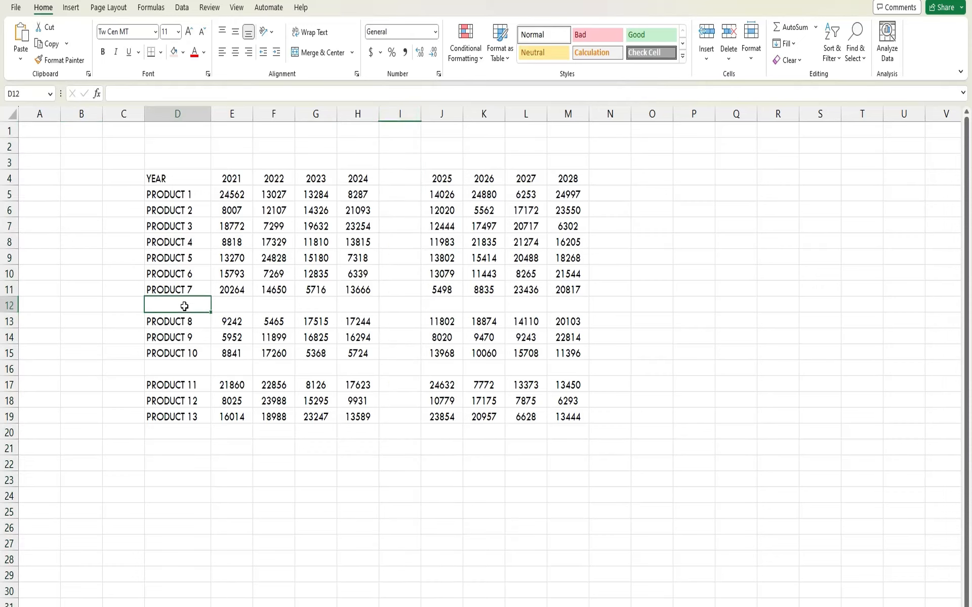
click(195, 365)
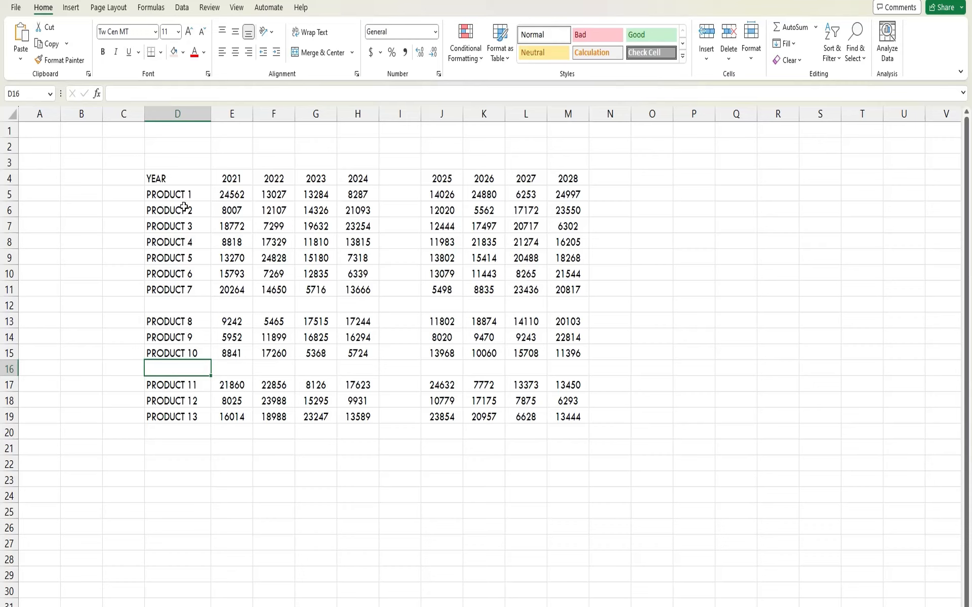
click(402, 114)
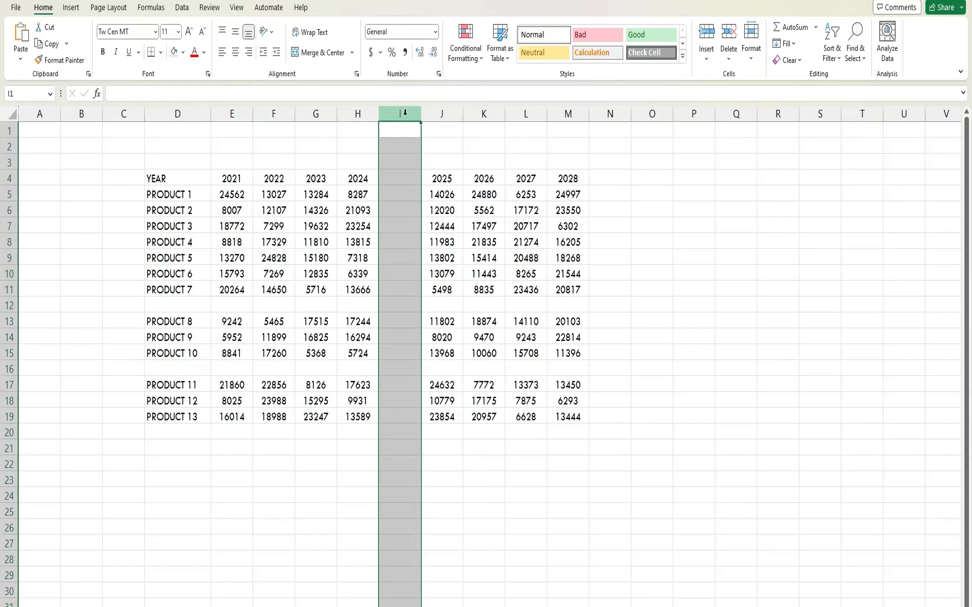
click(396, 258)
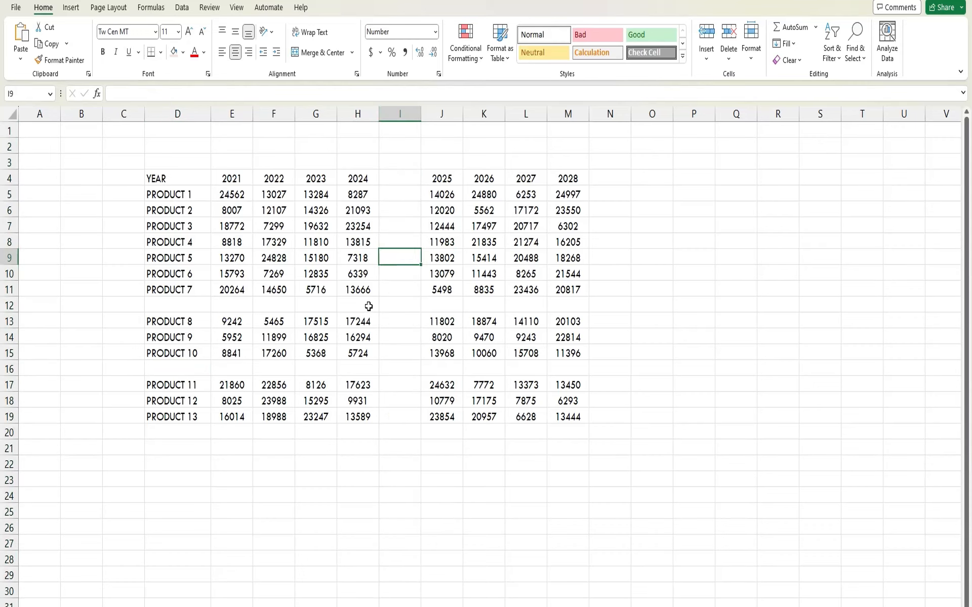
Delete the blank column I between the 2024 and 2025 columns and insert a blank column back in its place.
click(405, 115)
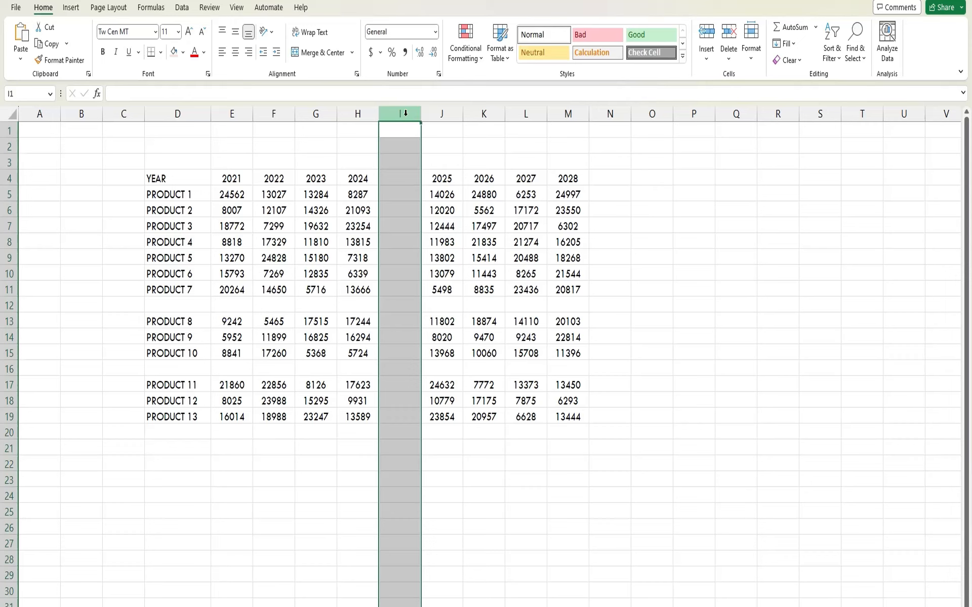
right_click(406, 114)
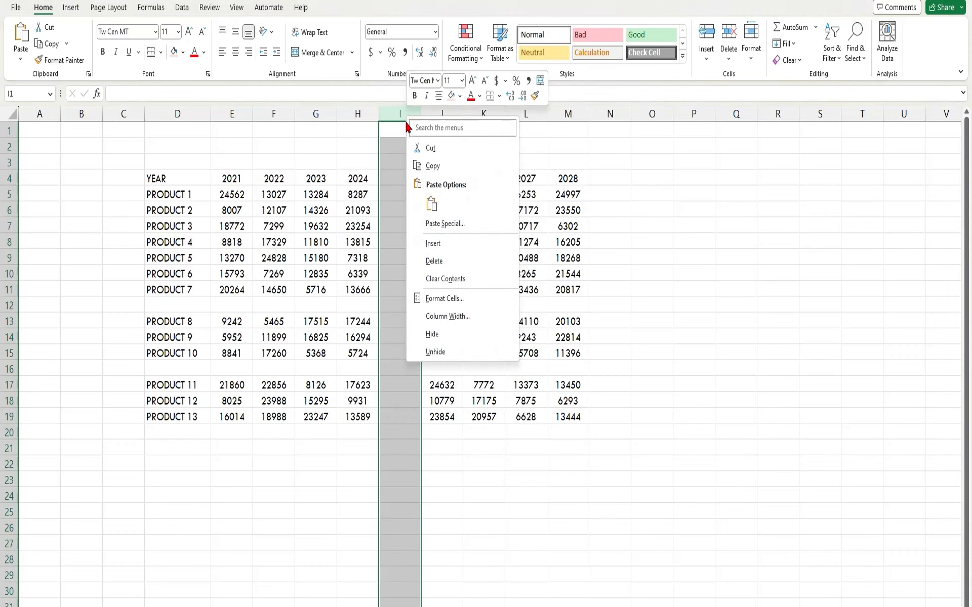
click(433, 261)
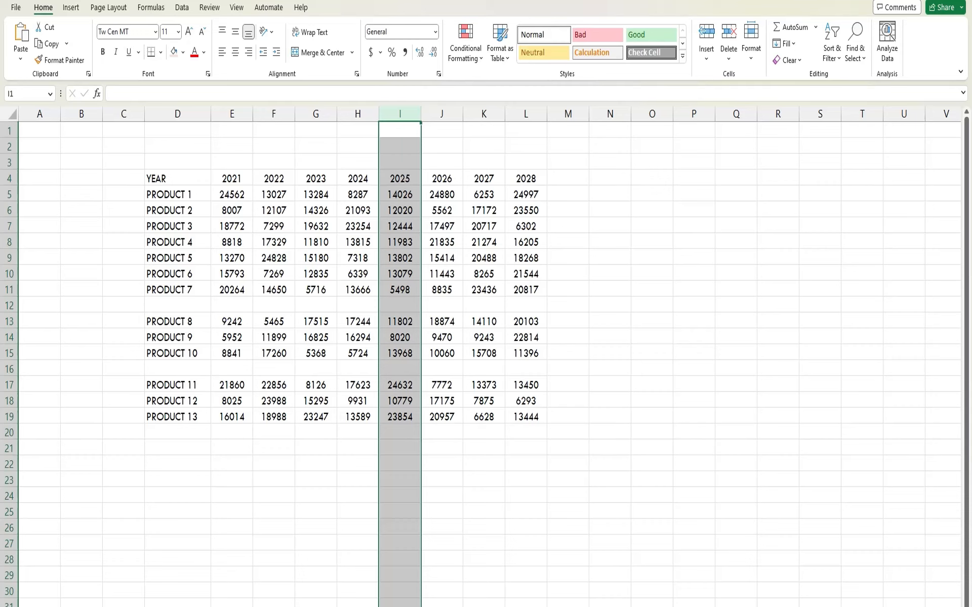
key(ctrl+shift+plus)
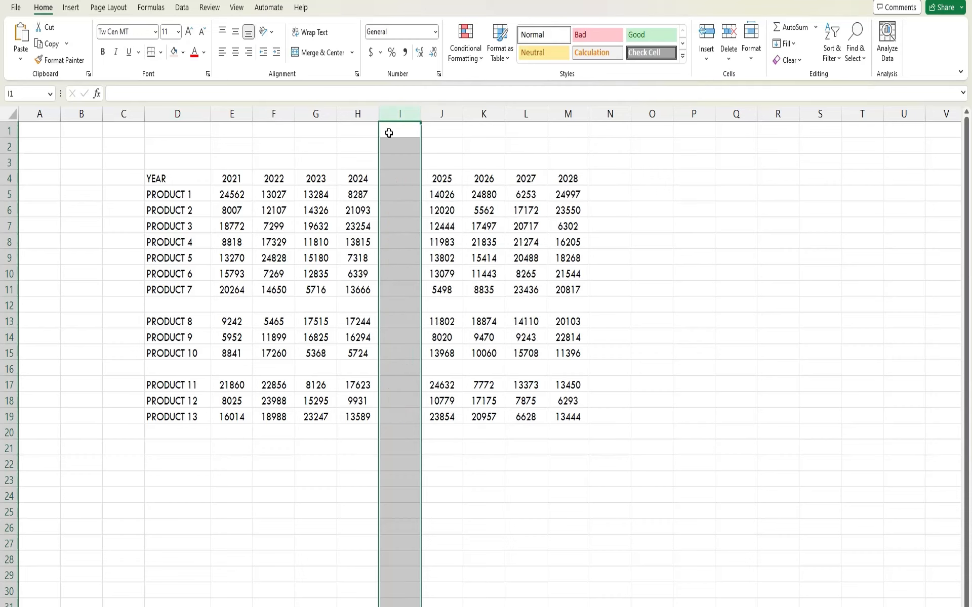
Delete the entire blank column I that separates the 2024 and 2025 data.
click(523, 211)
click(399, 114)
key(ctrl+minus)
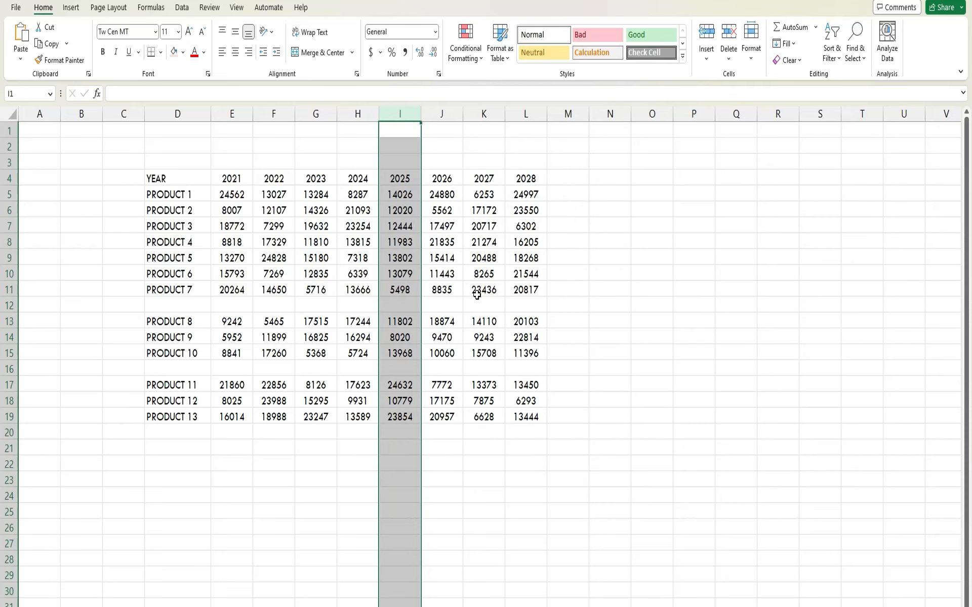
Enter the note CTRL- in cell O8 beside the table.
click(638, 241)
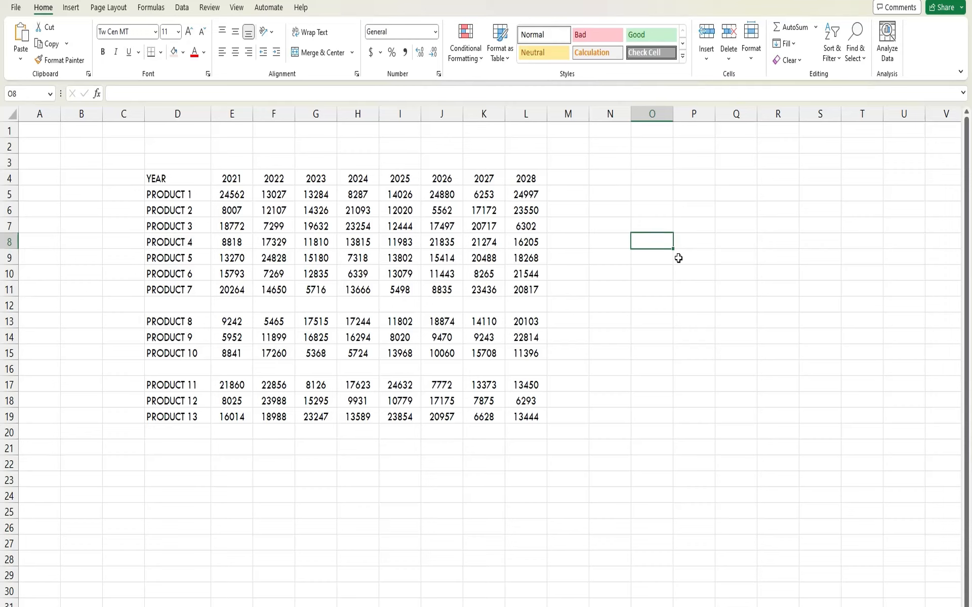
text(CTRL+-)
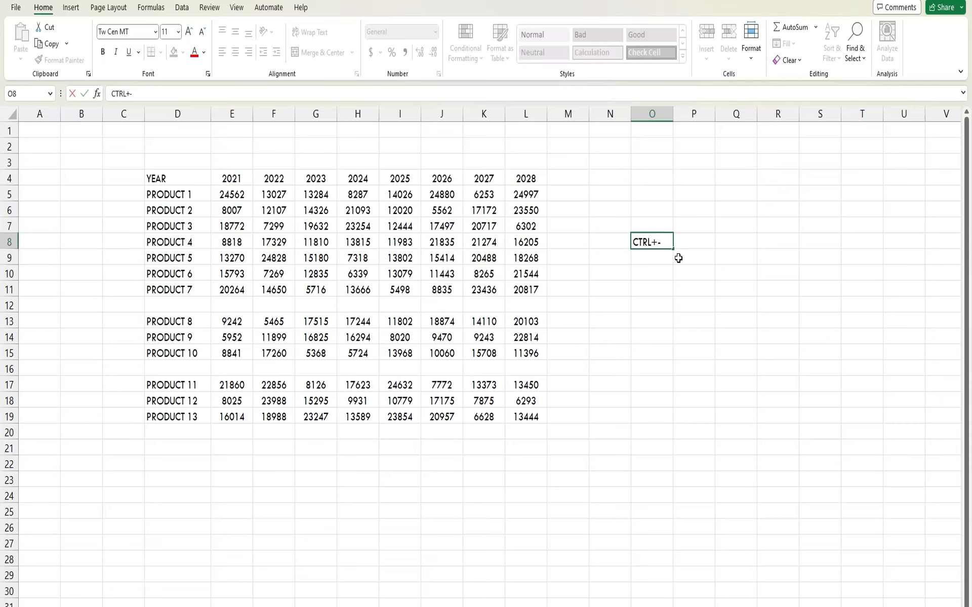
key(BackSpace)
key(BackSpace)
text(-)
key(Return)
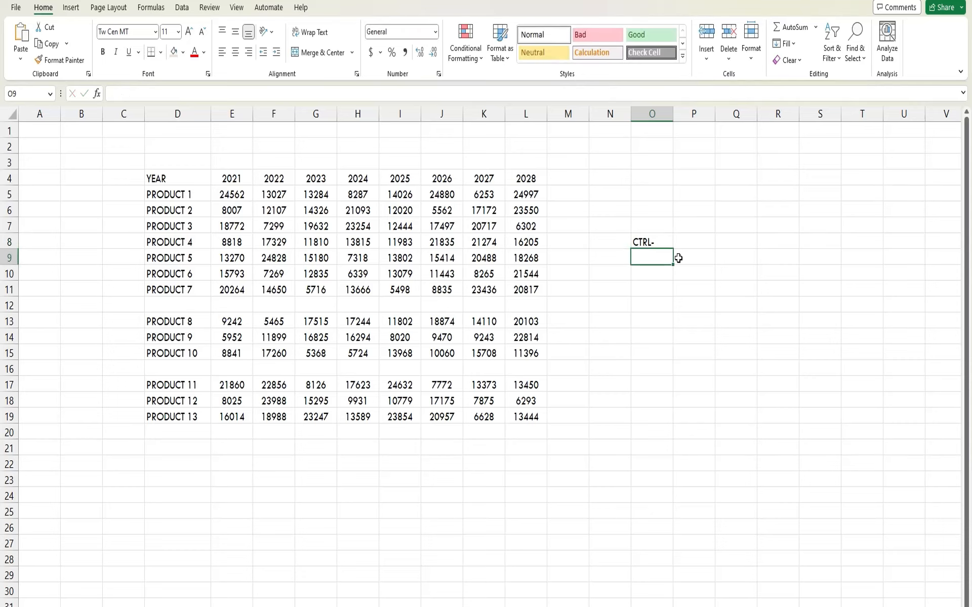
key(Up)
key(Up)
key(Up)
key(Up)
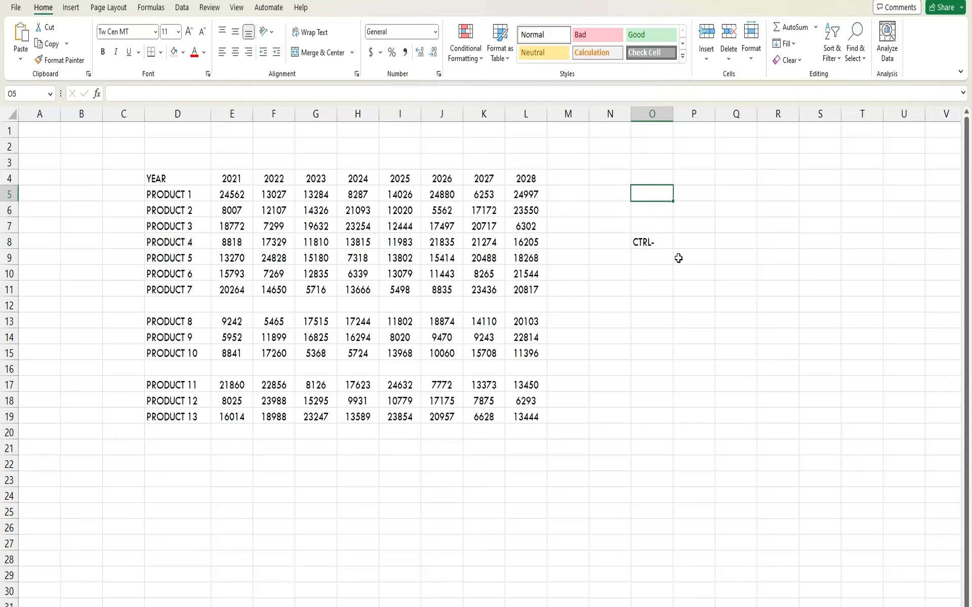
click(82, 305)
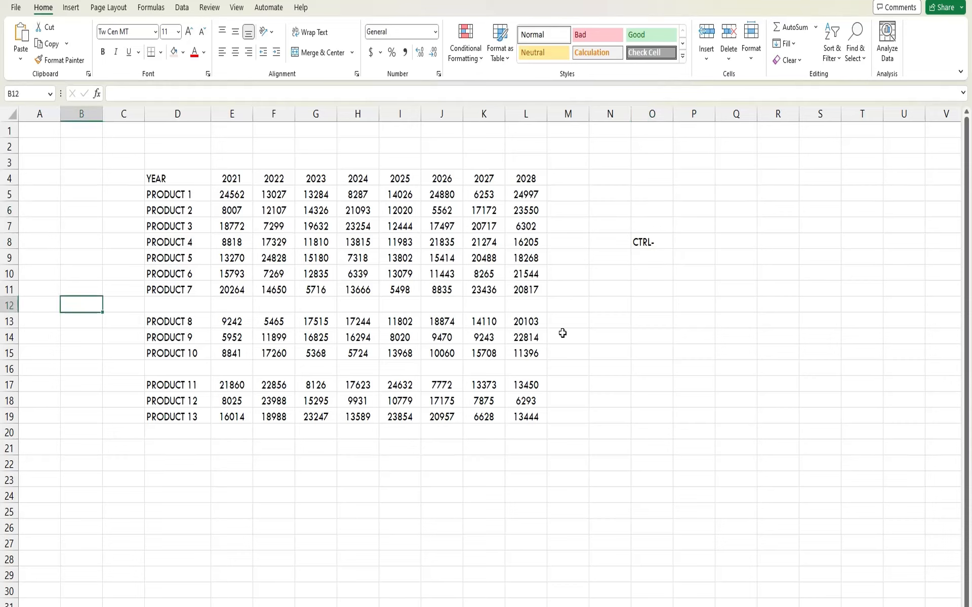
key(Right)
key(Right)
key(Right)
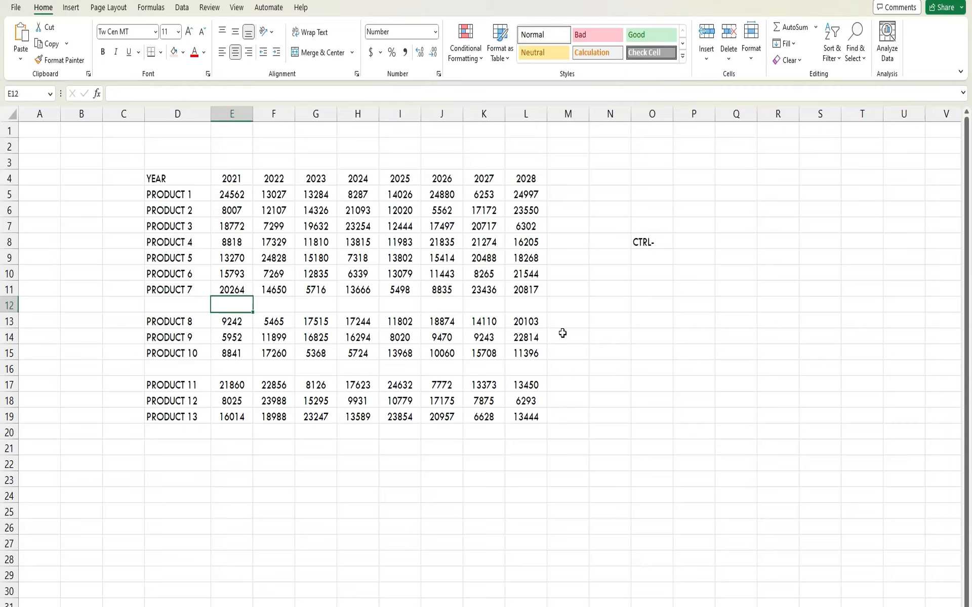
key(Left)
key(Left)
key(Right)
key(Right)
key(Right)
key(Down)
key(Down)
key(Down)
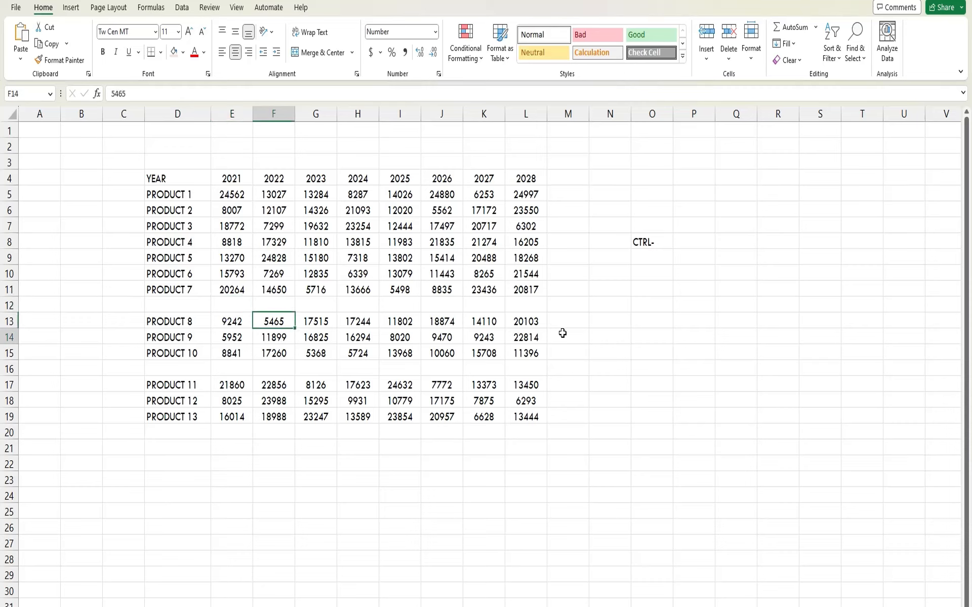
key(Up)
key(Up)
key(Up)
key(Up)
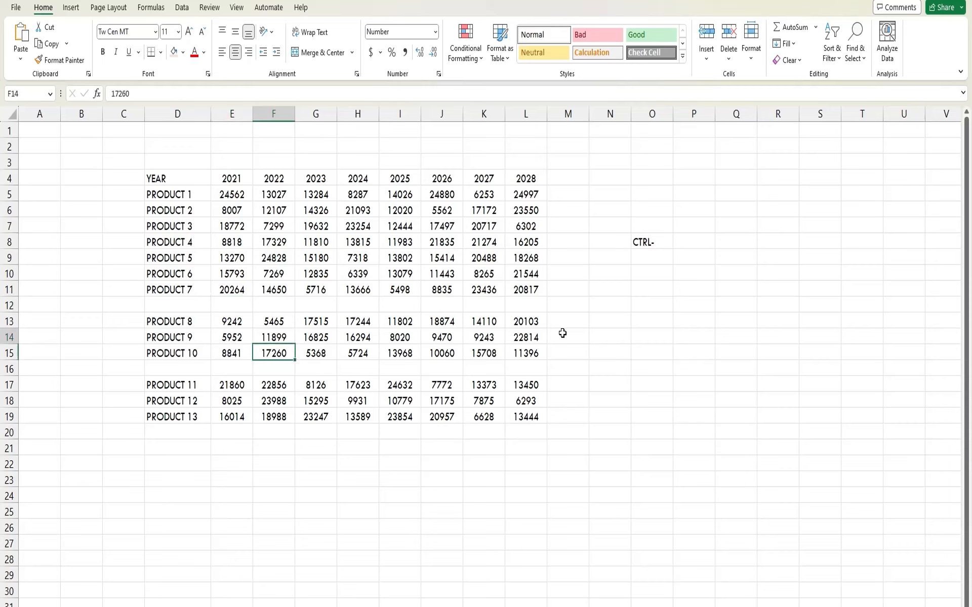
key(Down)
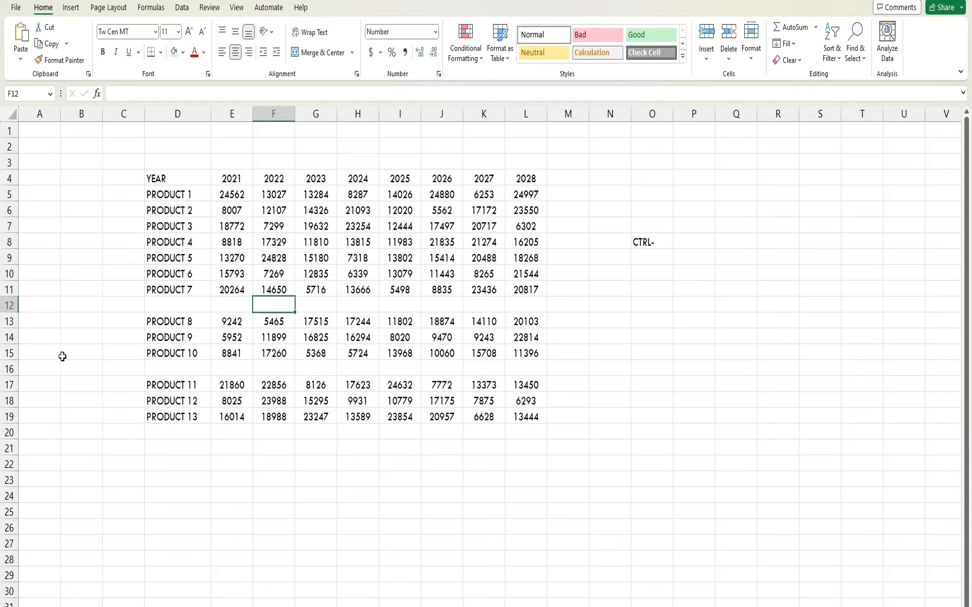
Delete the blank row 12 below PRODUCT 7 and insert a blank row back in its place.
click(9, 306)
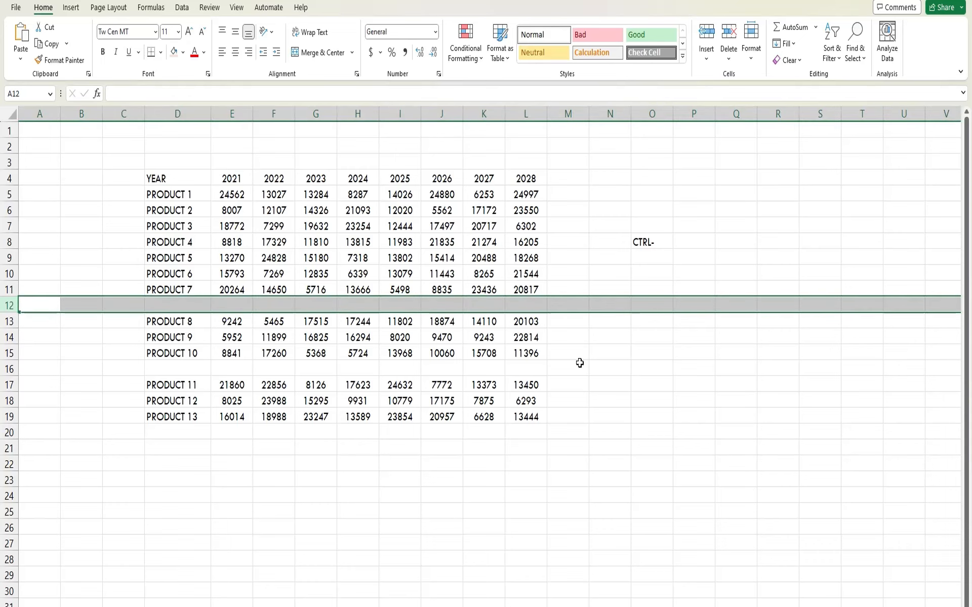
key(ctrl+minus)
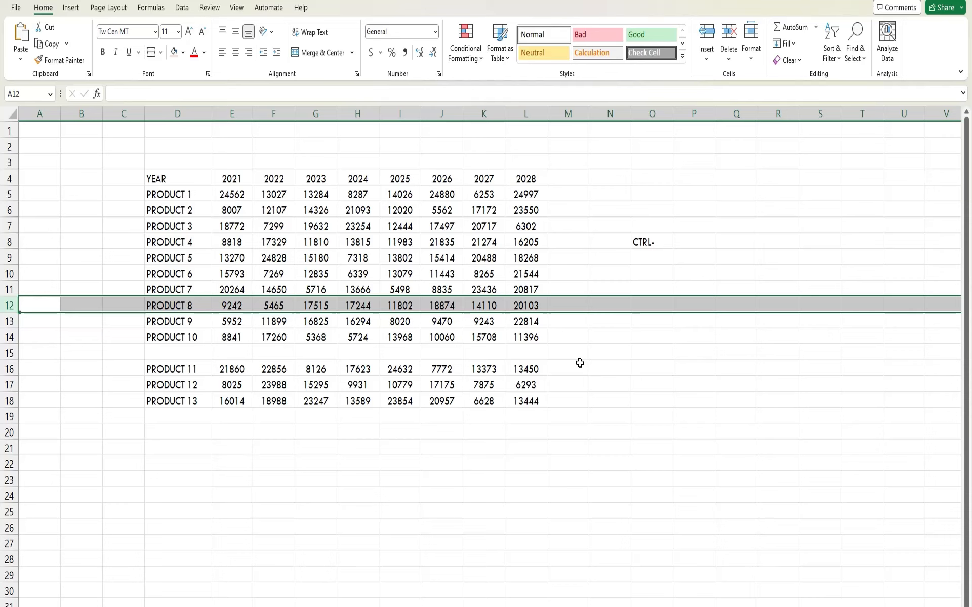
key(Down)
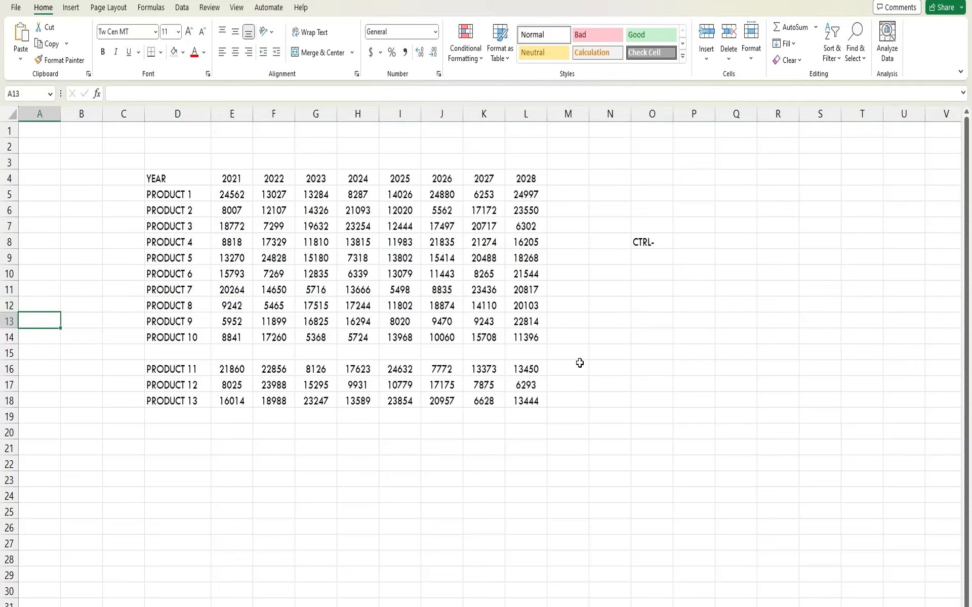
key(Up)
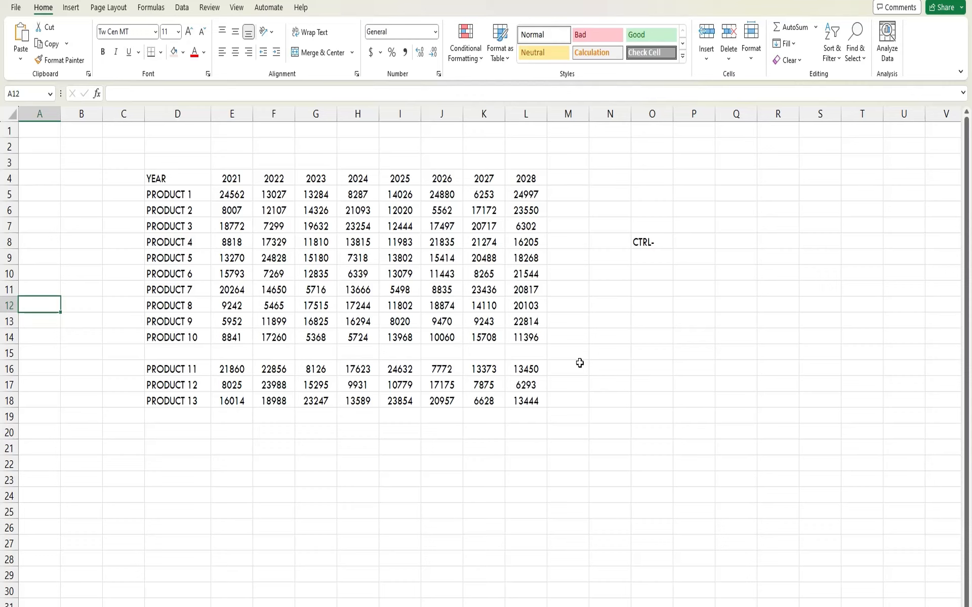
key(shift+space)
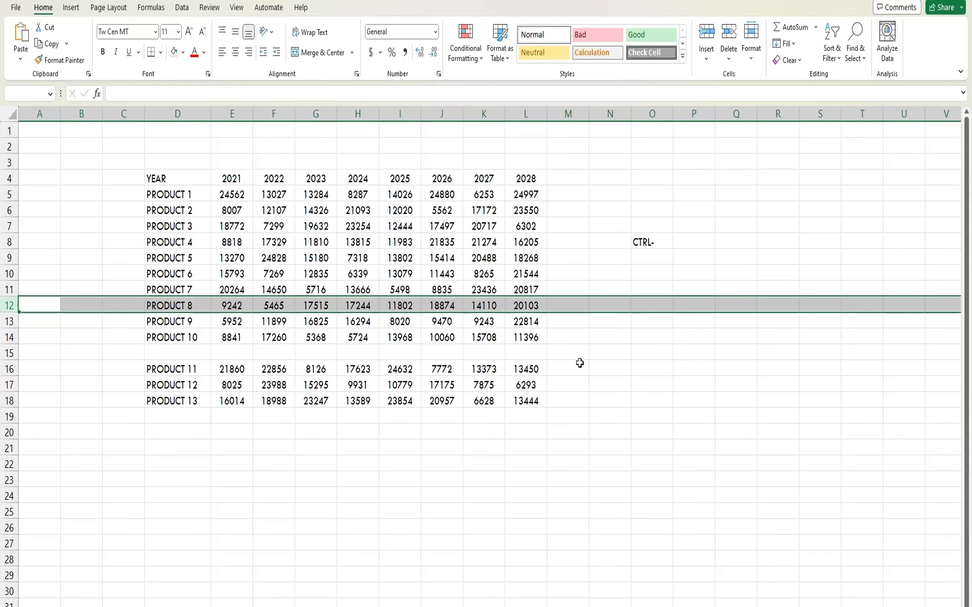
key(ctrl+shift+plus)
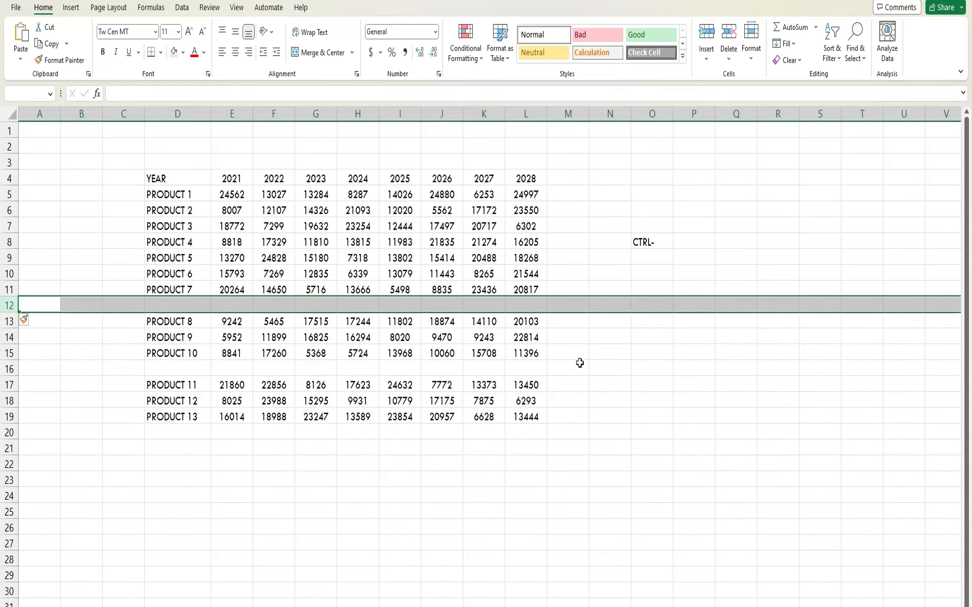
Delete the entire blank row 12 between PRODUCT 7 and PRODUCT 8.
key(Right)
key(Right)
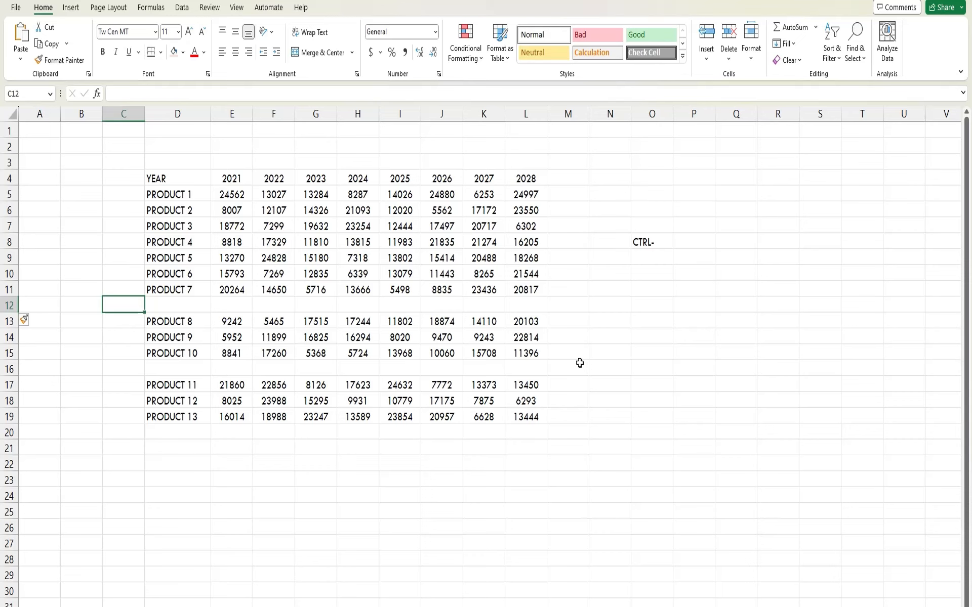
key(shift+space)
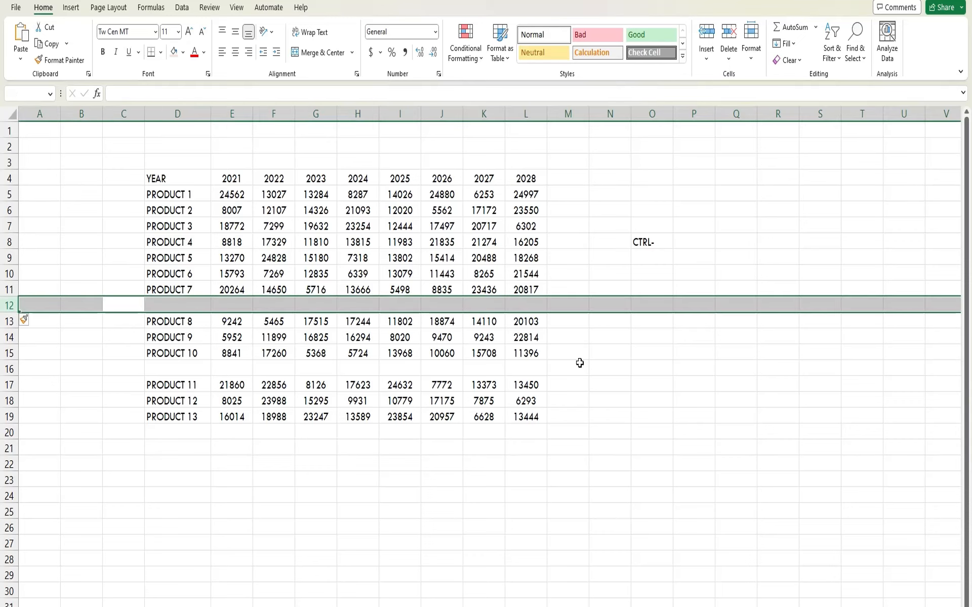
key(ctrl+minus)
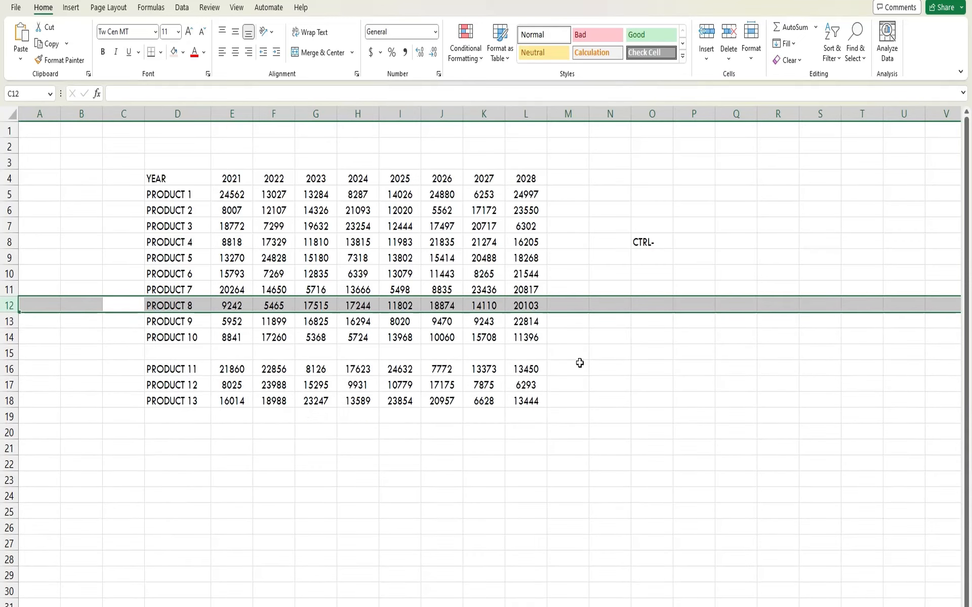
Delete the entire blank row 15 between PRODUCT 10 and PRODUCT 11.
key(Right)
key(Down)
key(Down)
key(Down)
key(Down)
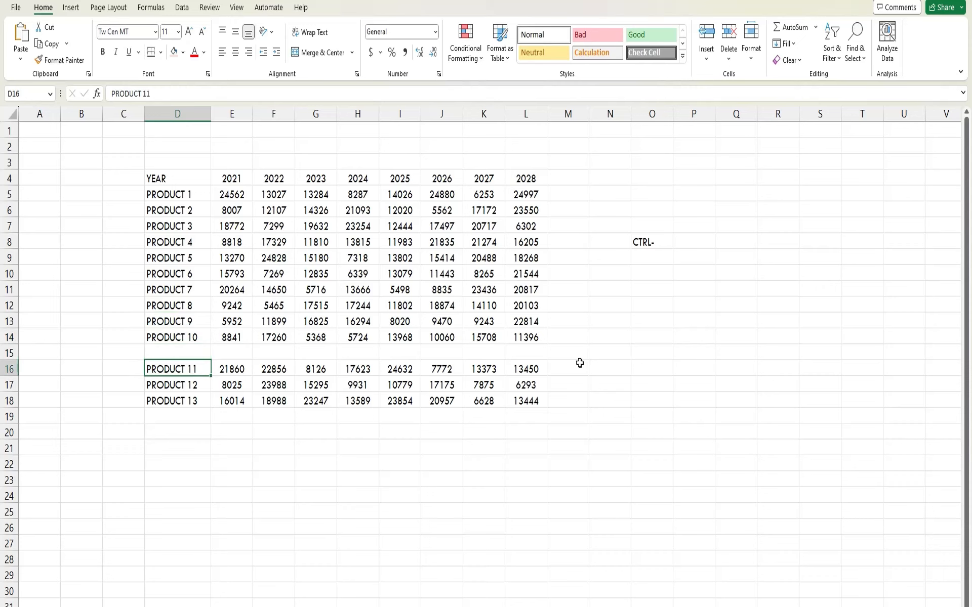
key(Up)
key(shift+space)
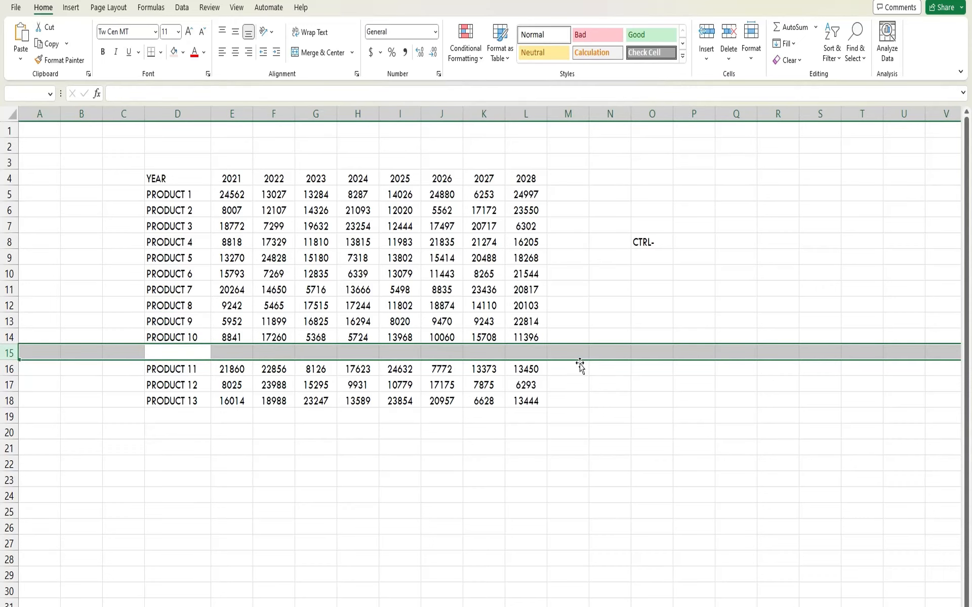
key(ctrl+minus)
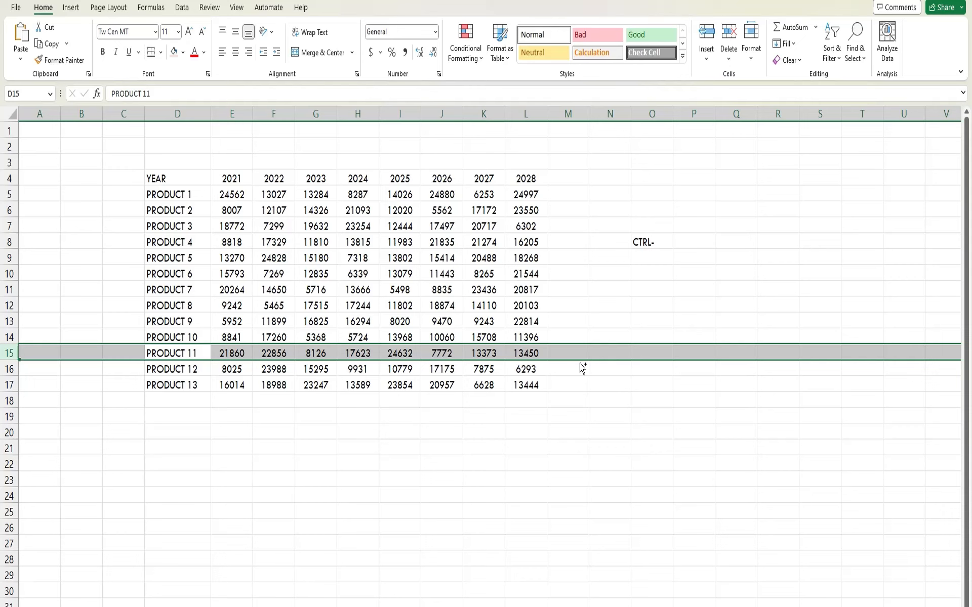
click(529, 410)
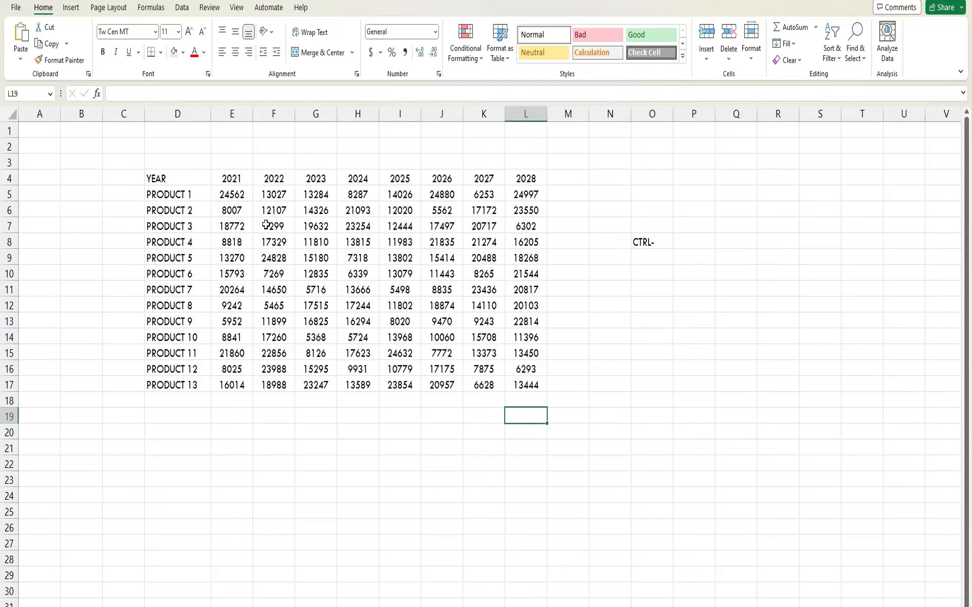
Make the table's header row bold from YEAR in D4 through 2028 in L4.
click(188, 177)
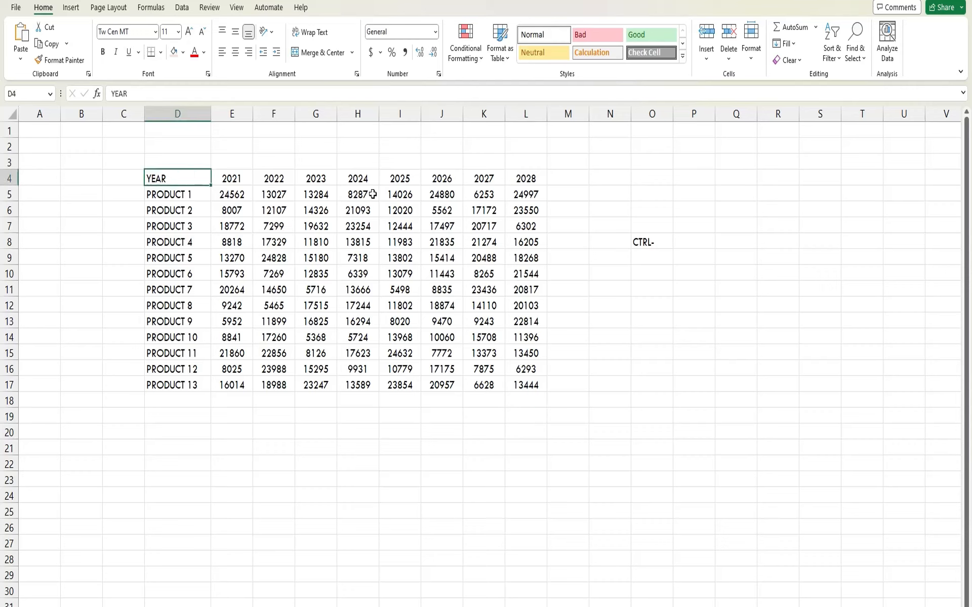
key(ctrl+shift+Right)
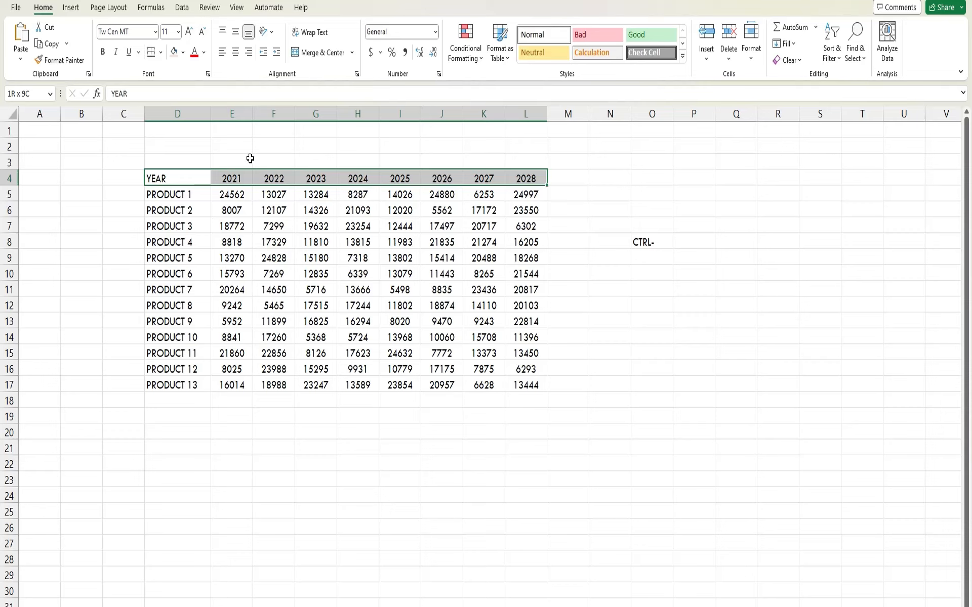
click(107, 56)
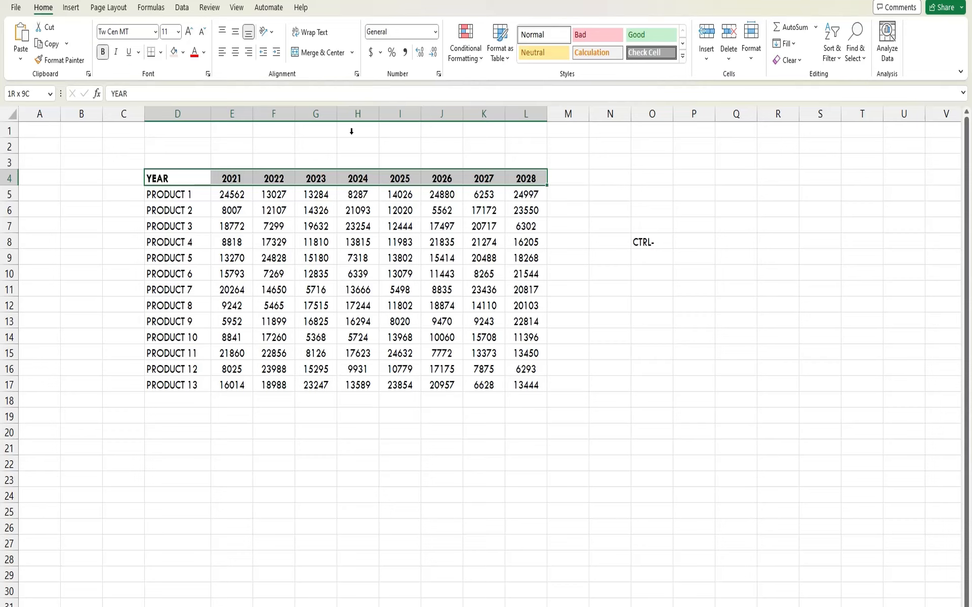
Increase the header row's font size to 12 and fill it with the lightest grey theme shade.
click(168, 31)
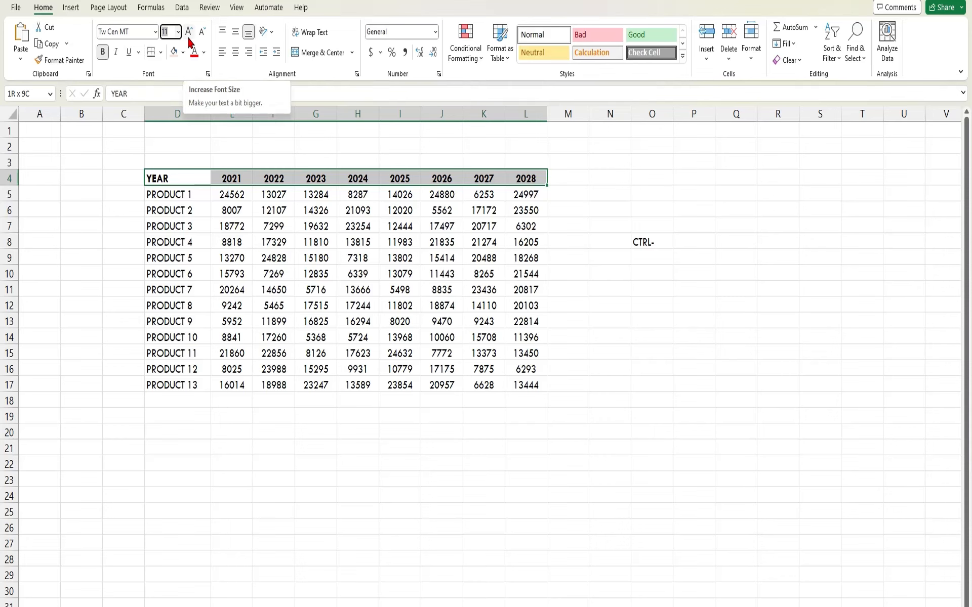
click(189, 39)
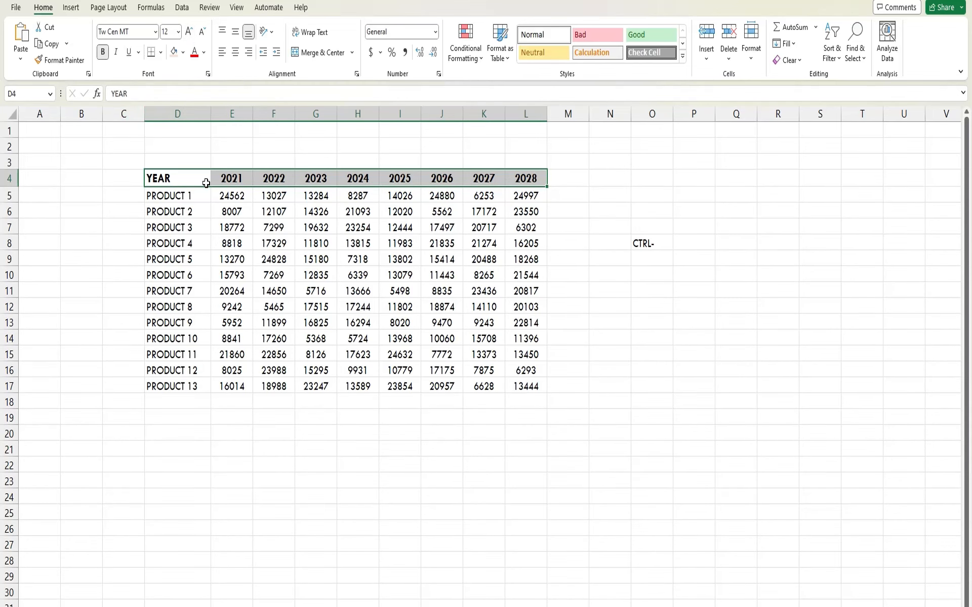
click(183, 52)
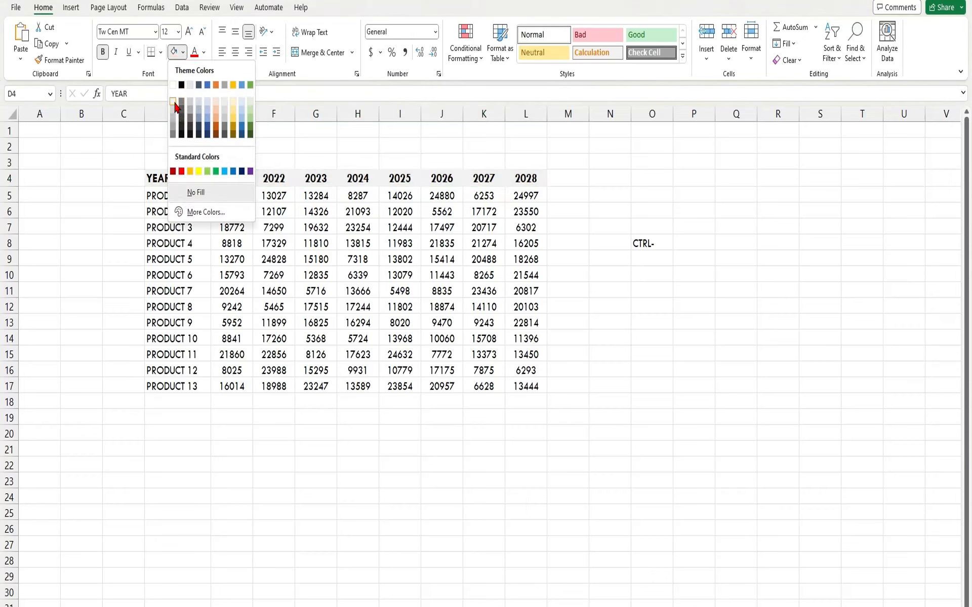
click(175, 104)
click(221, 245)
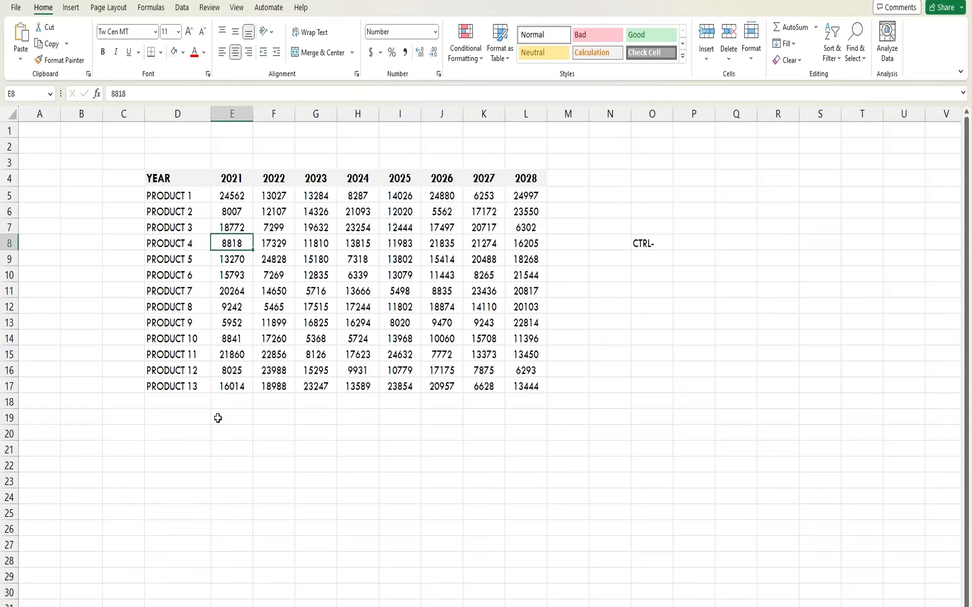
Enter the label GRAND TOTAL in D18, directly below PRODUCT 13.
drag(186, 196, 175, 386)
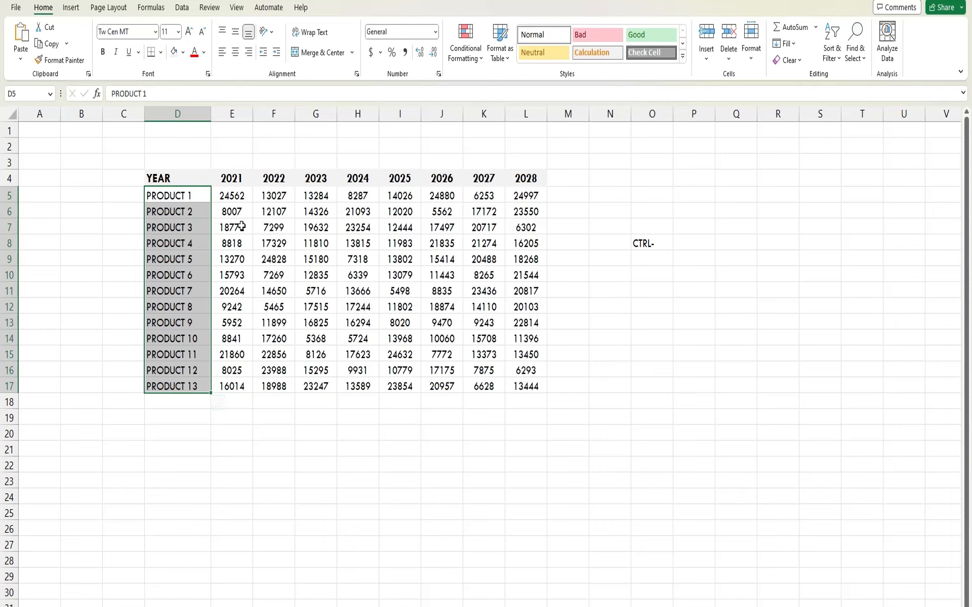
drag(242, 199, 509, 387)
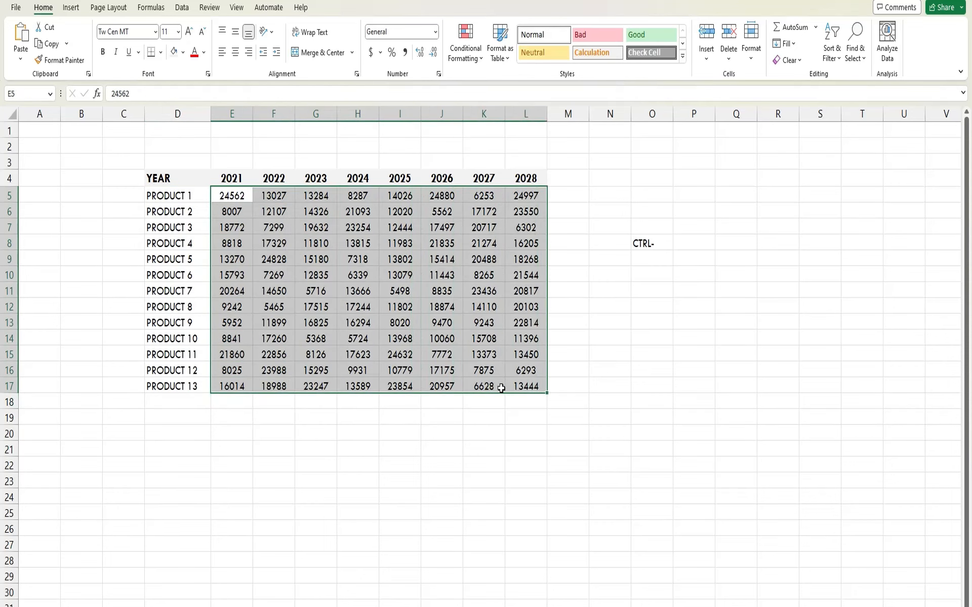
click(239, 401)
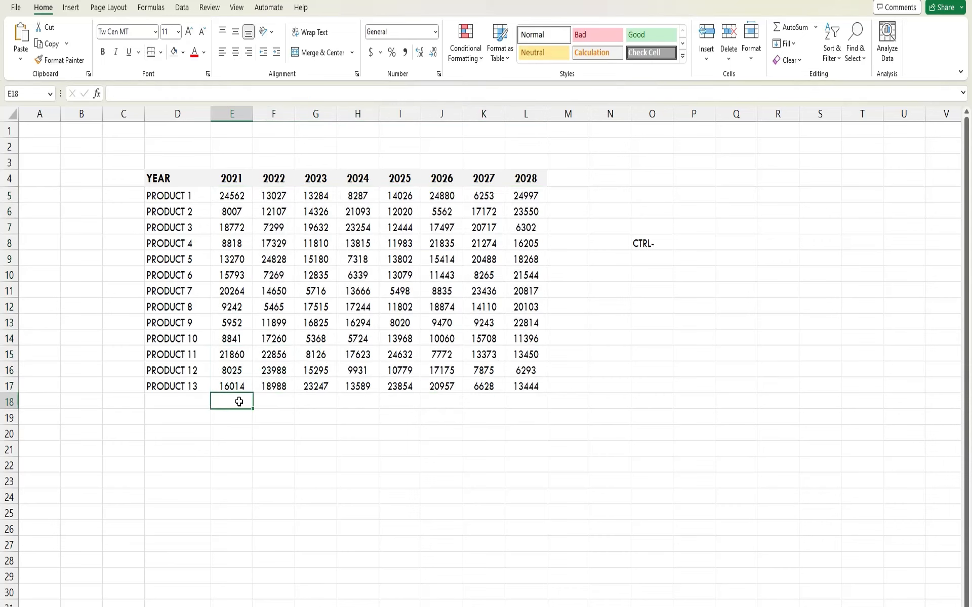
key(Left)
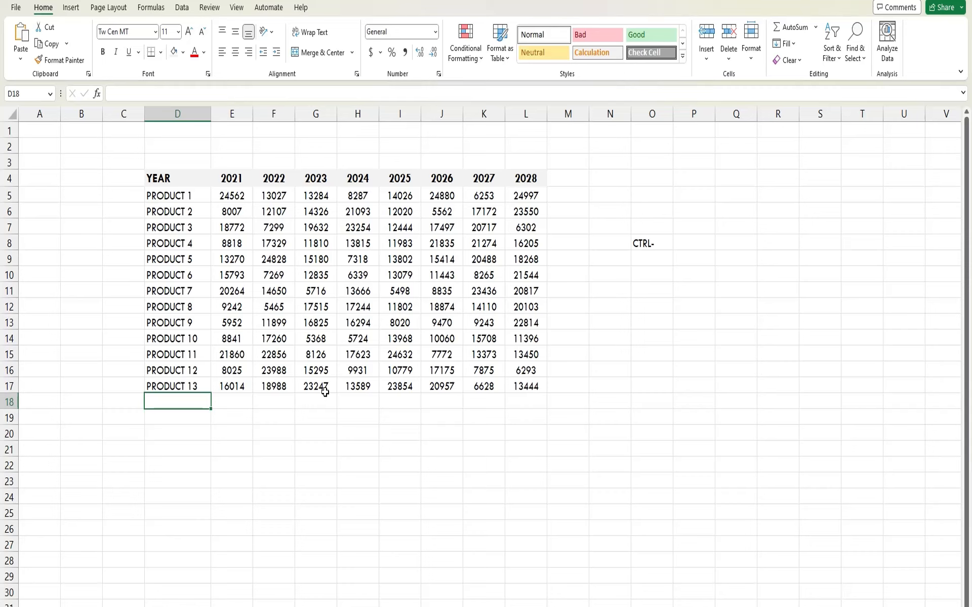
text(GRAND TOTAL)
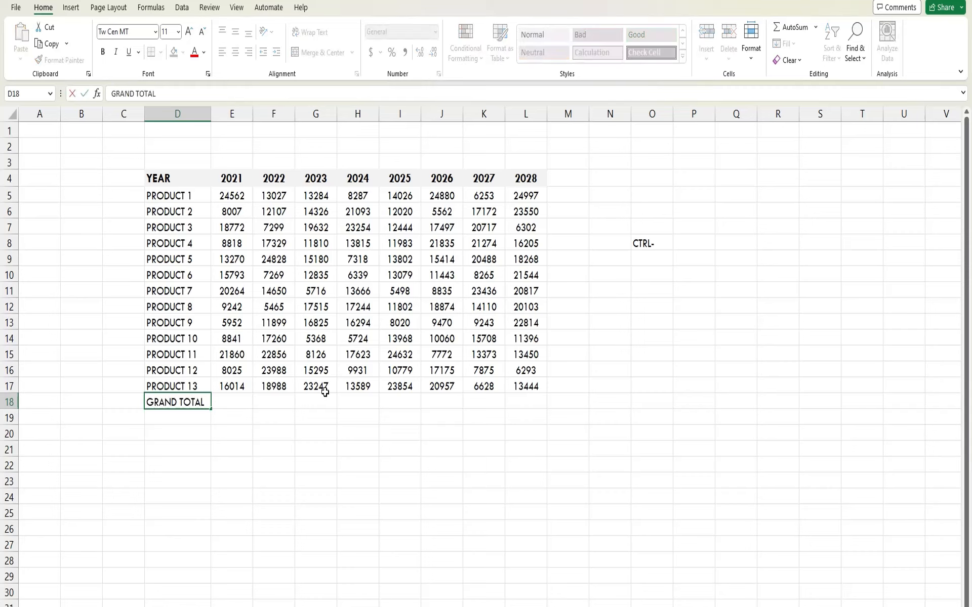
key(Return)
key(Up)
key(Right)
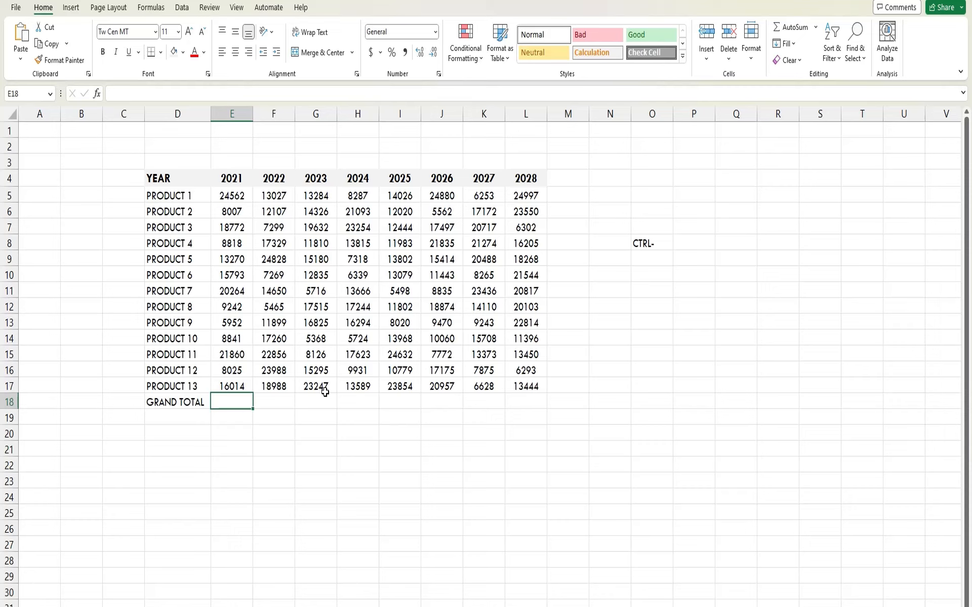
key(Up)
key(Down)
key(Up)
key(Up)
key(Up)
key(Up)
key(Up)
key(Up)
key(Up)
key(Up)
key(Up)
key(Up)
key(Up)
key(Up)
key(Up)
key(Up)
key(Up)
key(Up)
key(Up)
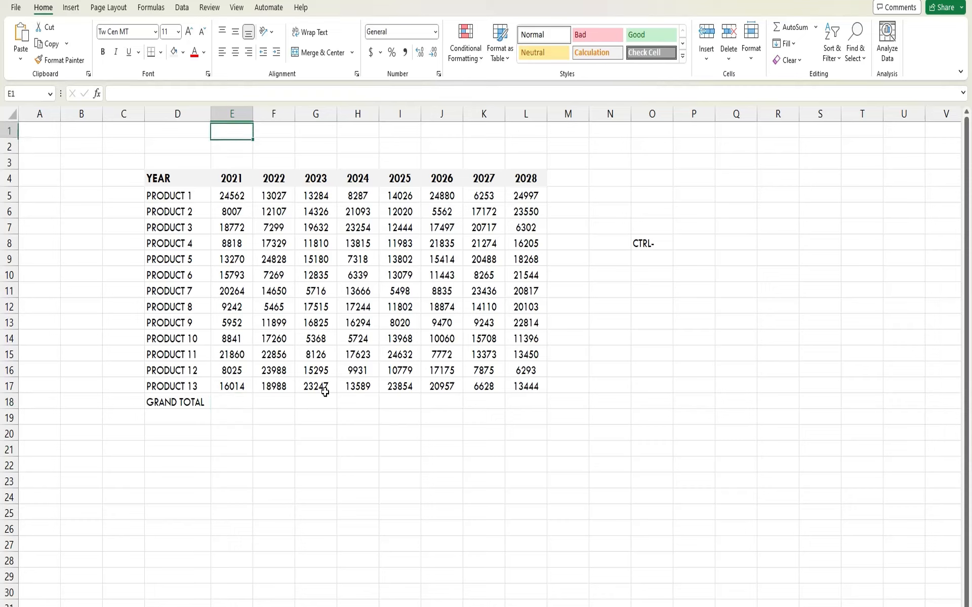
key(Down)
key(Down)
key(Down)
key(Down)
key(Down)
key(Down)
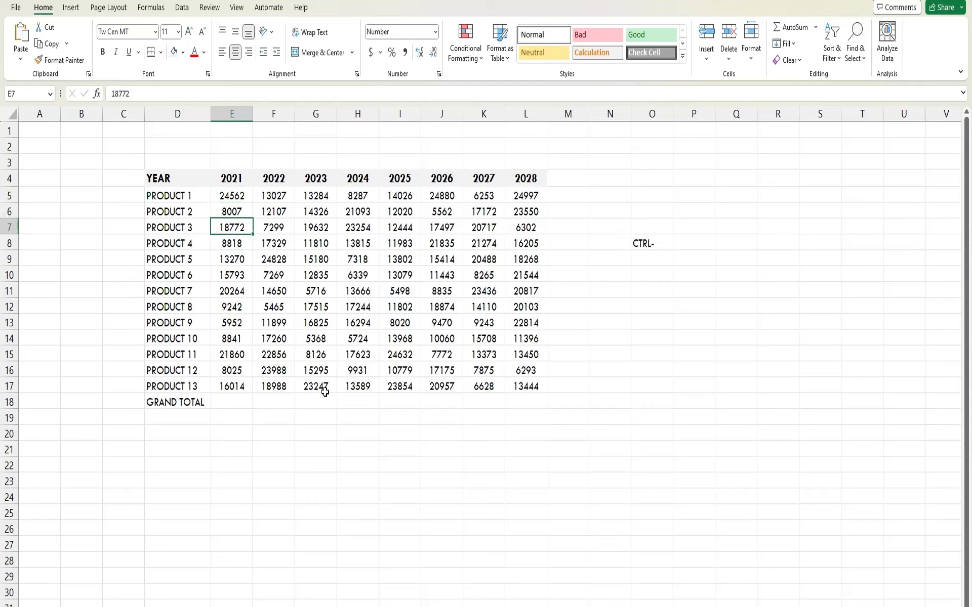
key(Down)
key(Down)
key(Down)
key(Down)
key(Down)
key(Down)
key(Down)
key(Down)
key(Down)
key(Down)
key(Down)
key(Down)
key(Down)
key(Up)
key(Up)
key(Up)
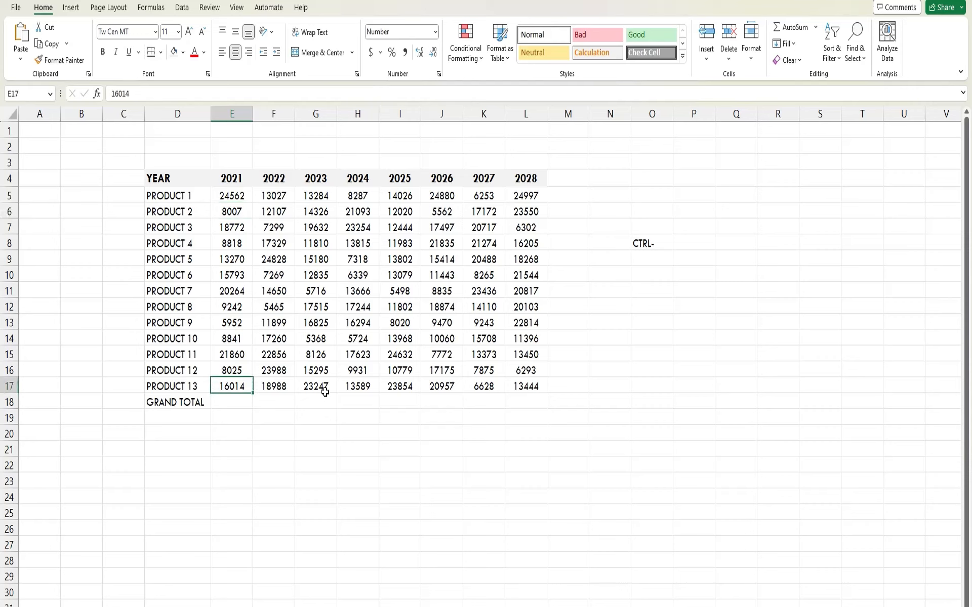
Total the 2021 column in E18 with the formula =SUM(E5:E17).
key(Down)
text(=)
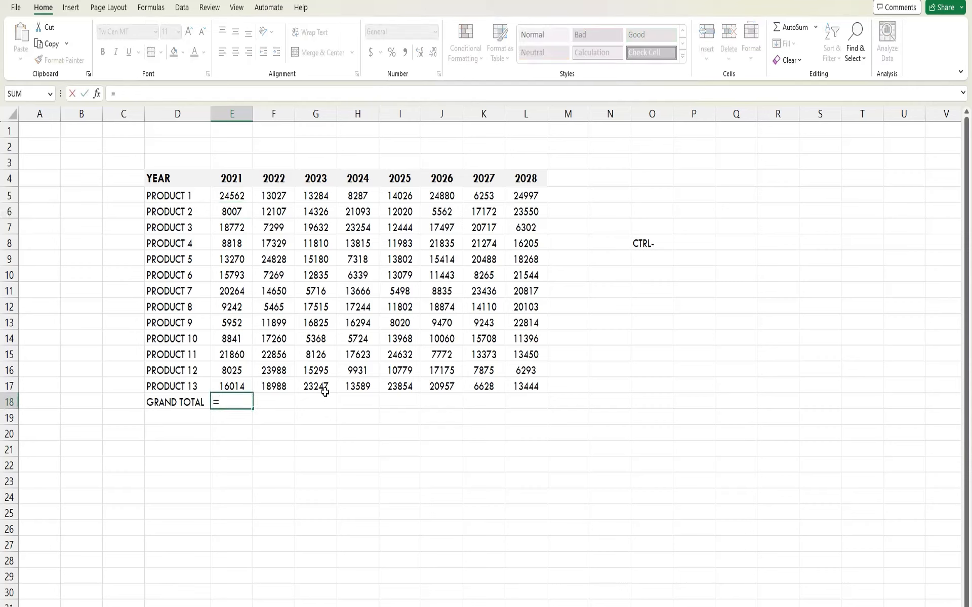
text(SUM)
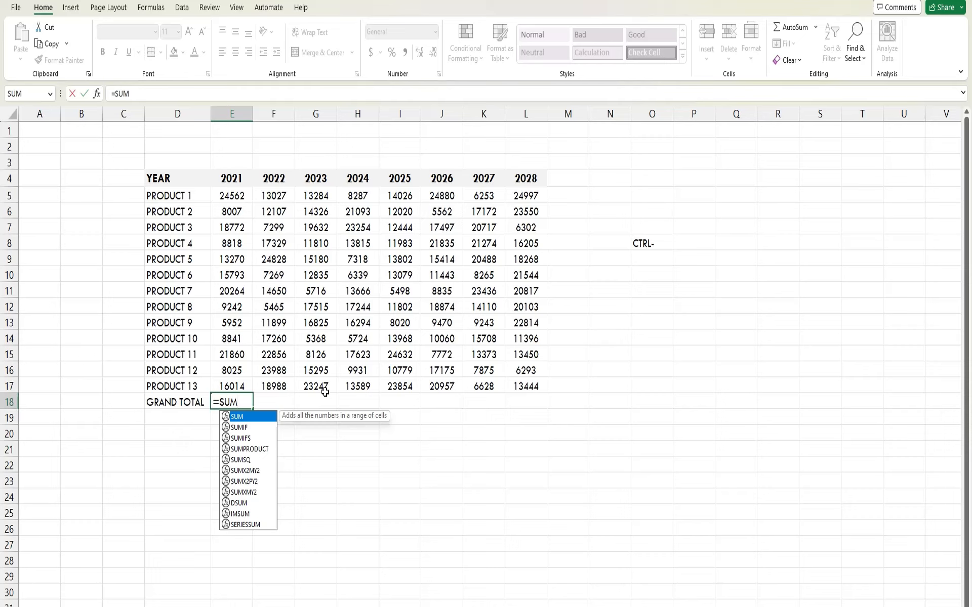
text(()
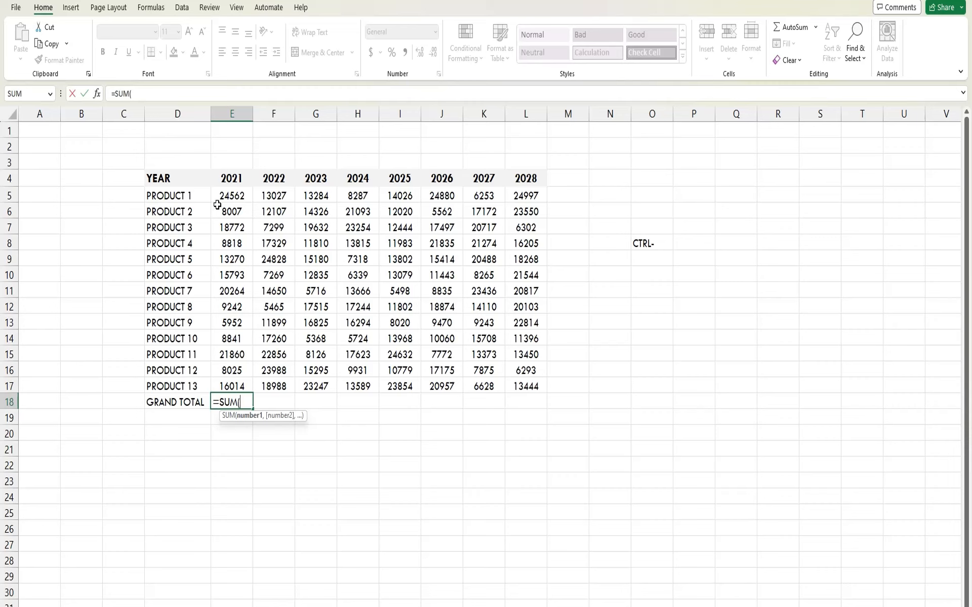
drag(225, 196, 226, 382)
text())
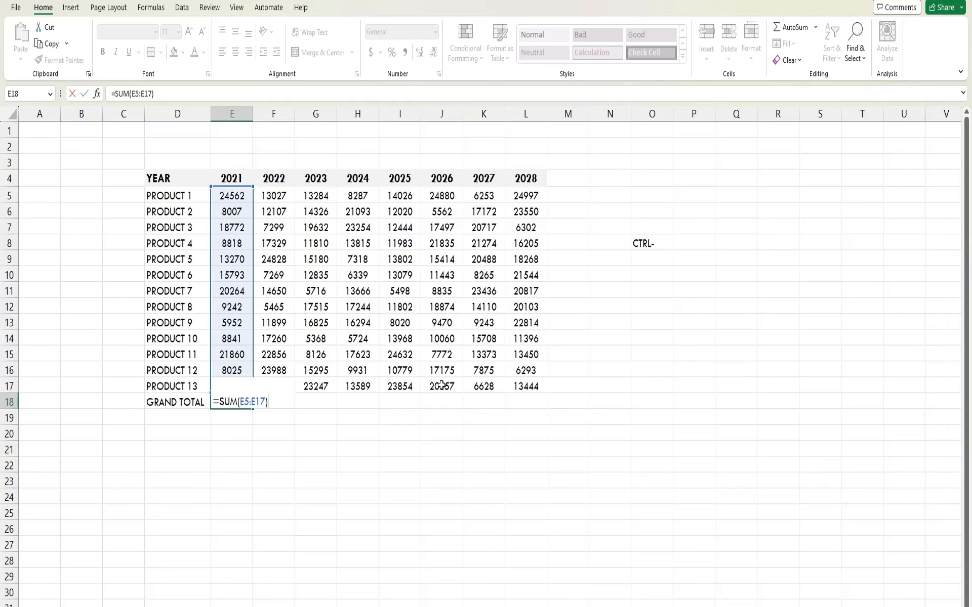
key(ctrl+Return)
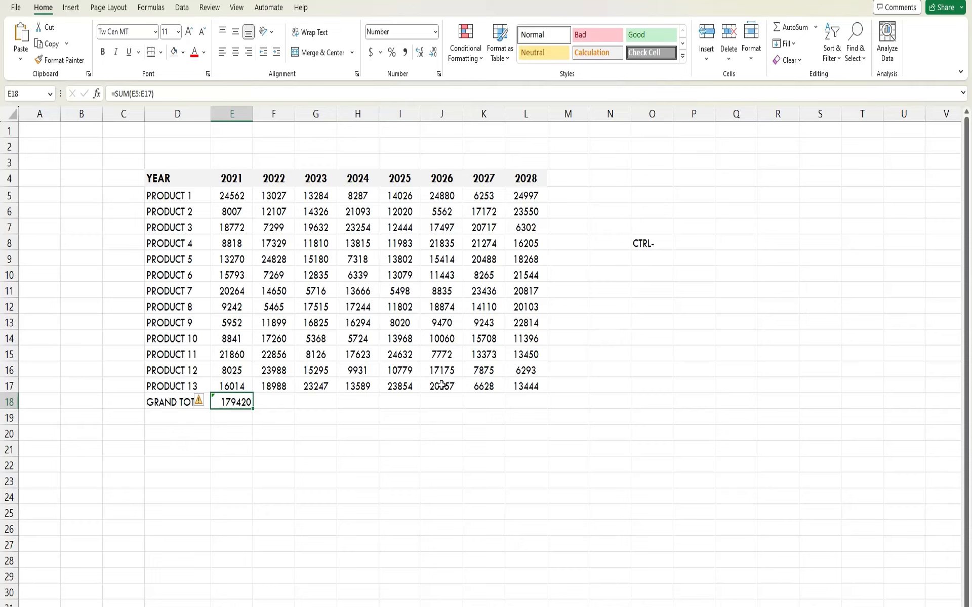
key(Right)
key(Left)
key(Right)
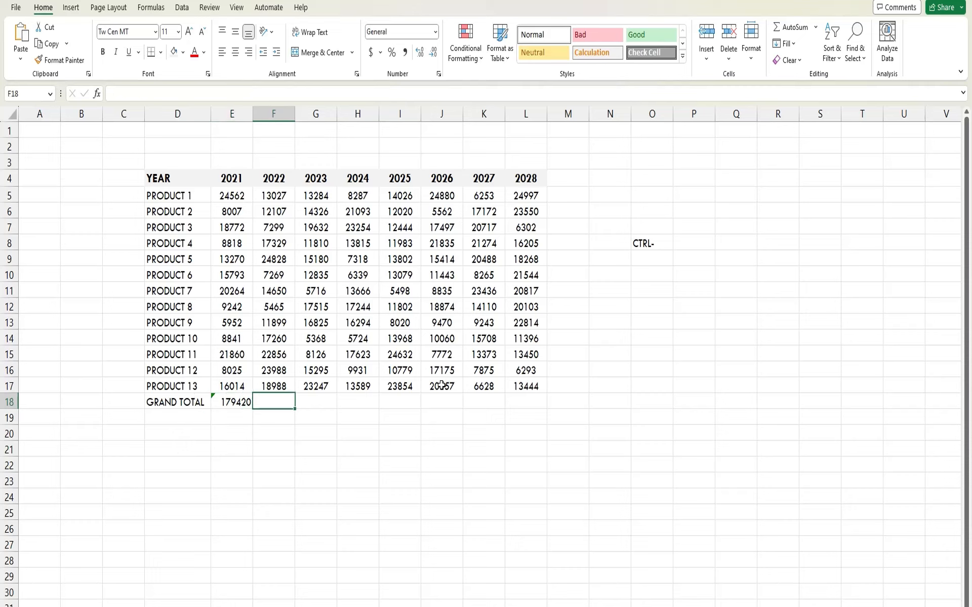
key(Left)
key(Right)
key(Right)
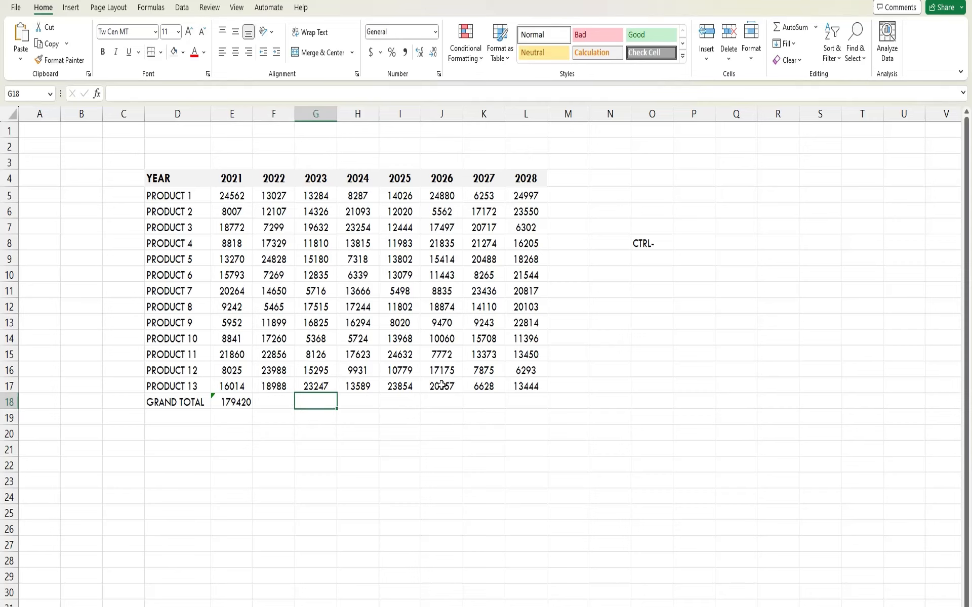
key(Right)
key(Right)
key(Left)
key(Left)
key(Left)
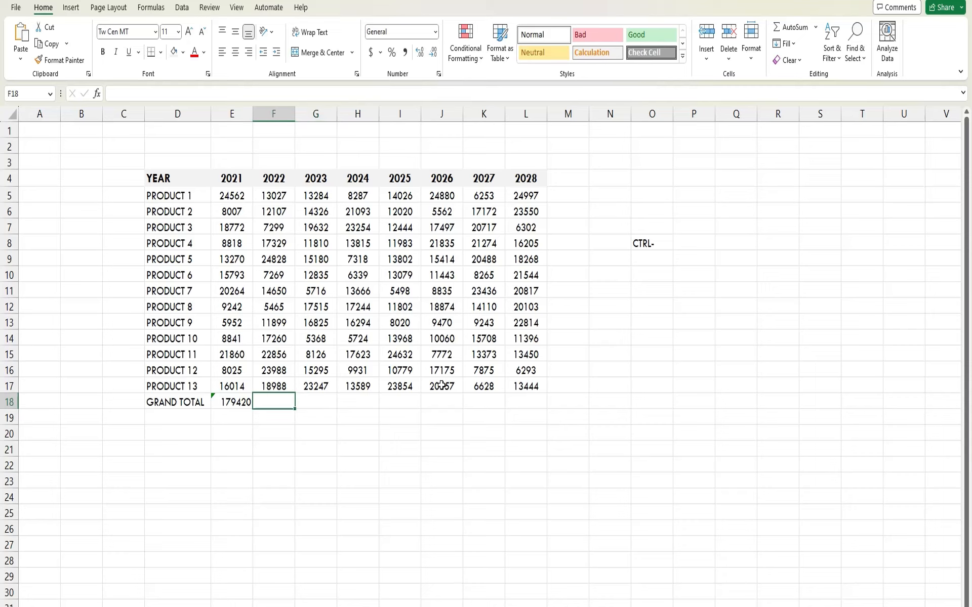
key(Right)
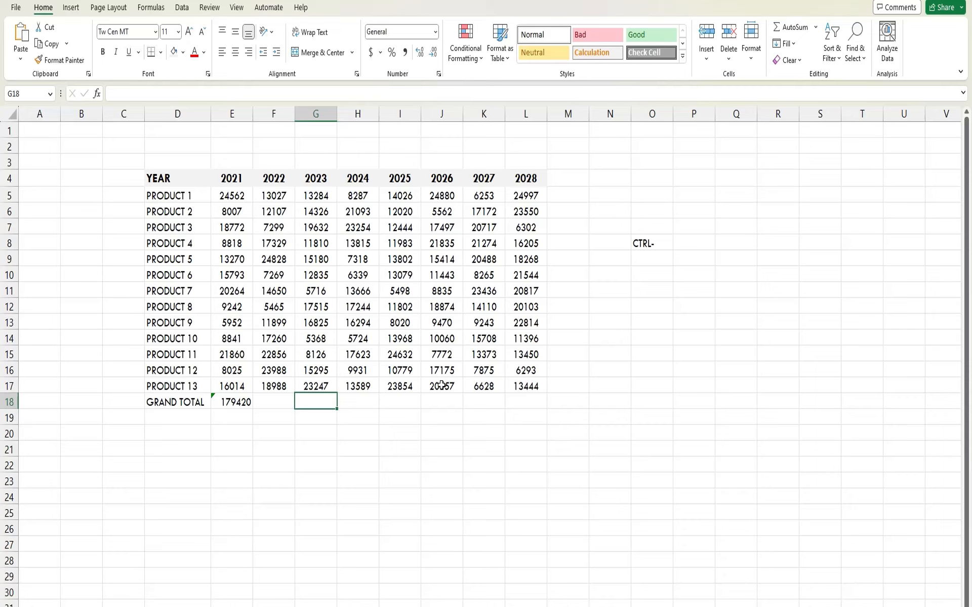
key(Left)
Total the 2023 column in G18 with AutoSum, correcting the formula to =SUM(G5:G17) to exclude the year header.
key(Right)
key(alt+equal)
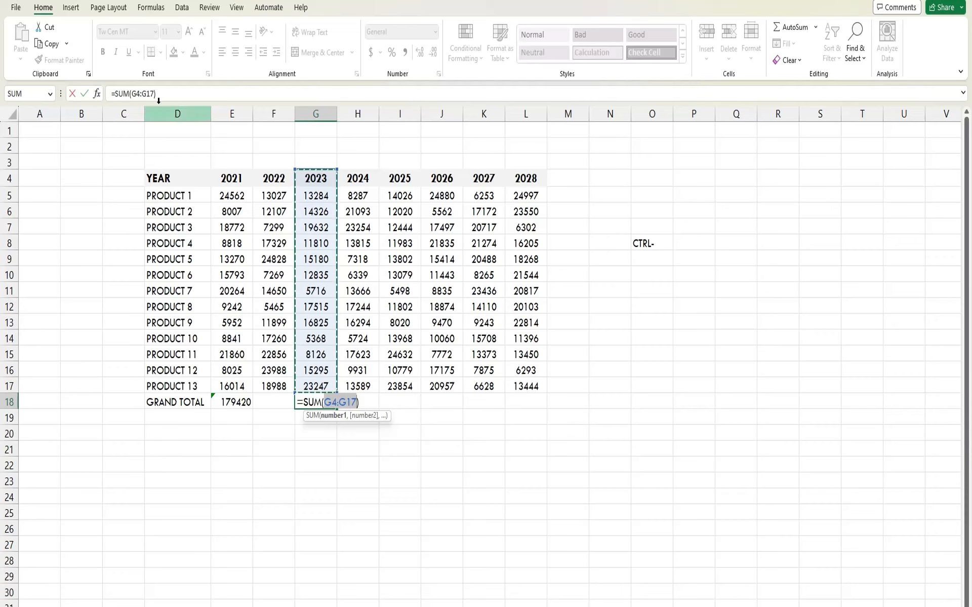
click(142, 94)
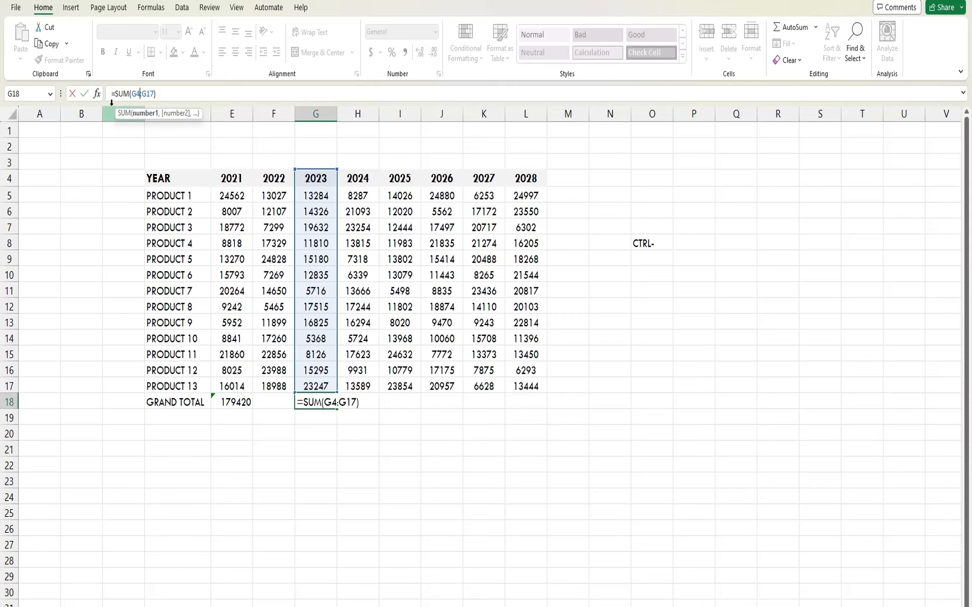
key(BackSpace)
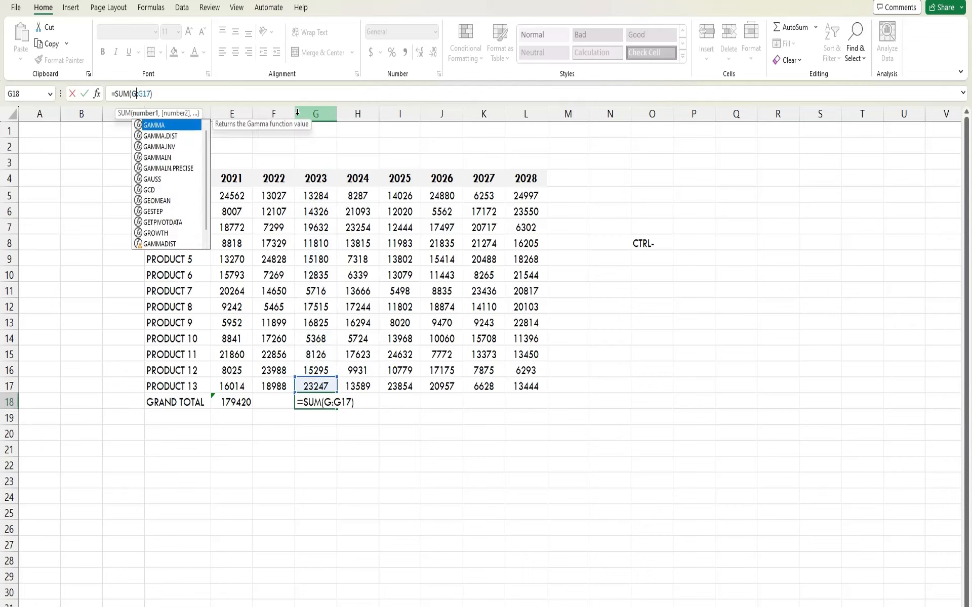
text(5)
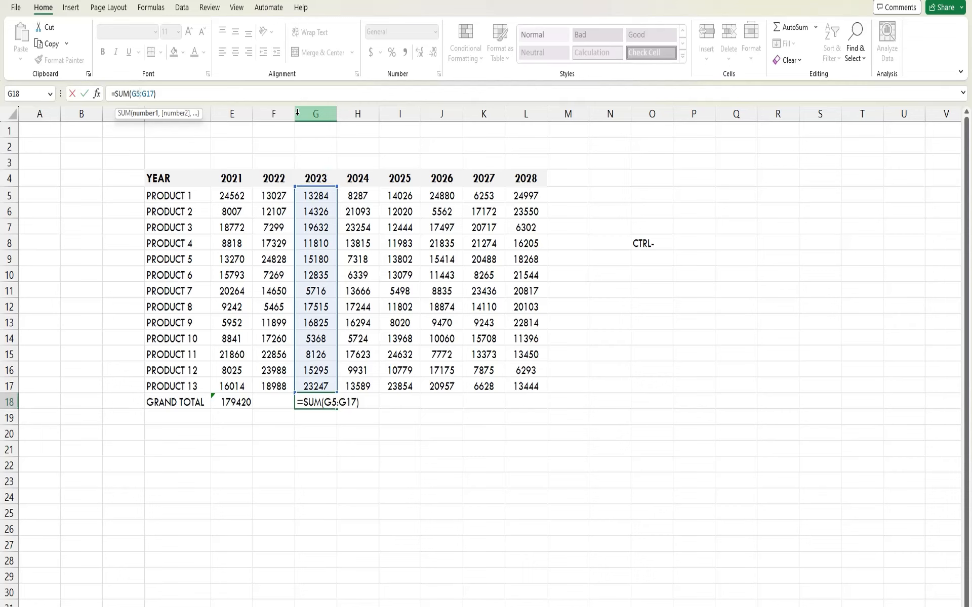
key(ctrl+Return)
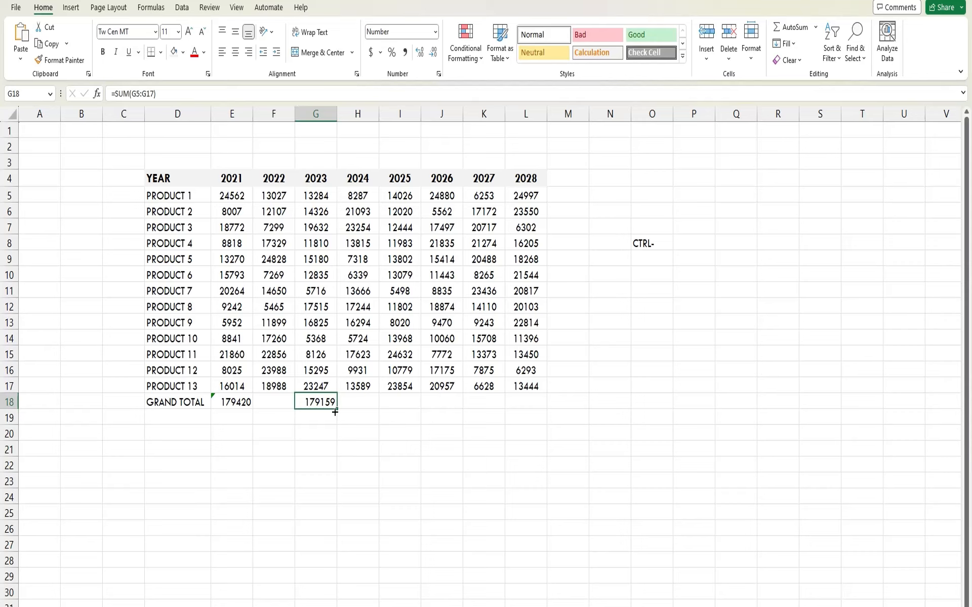
Fill the 2023 total formula across through L18 and the 2021 total formula into F18.
drag(335, 412, 533, 413)
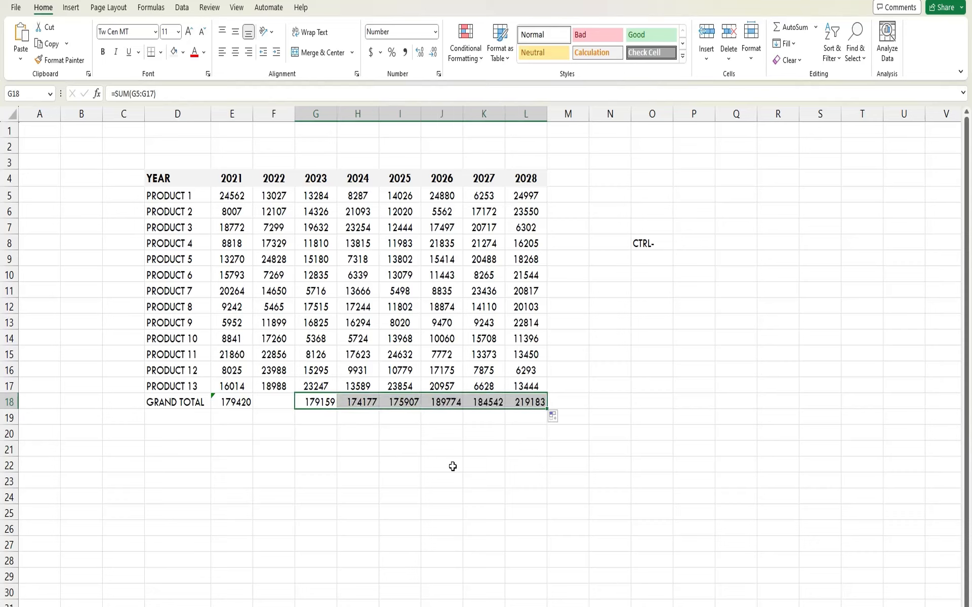
click(247, 403)
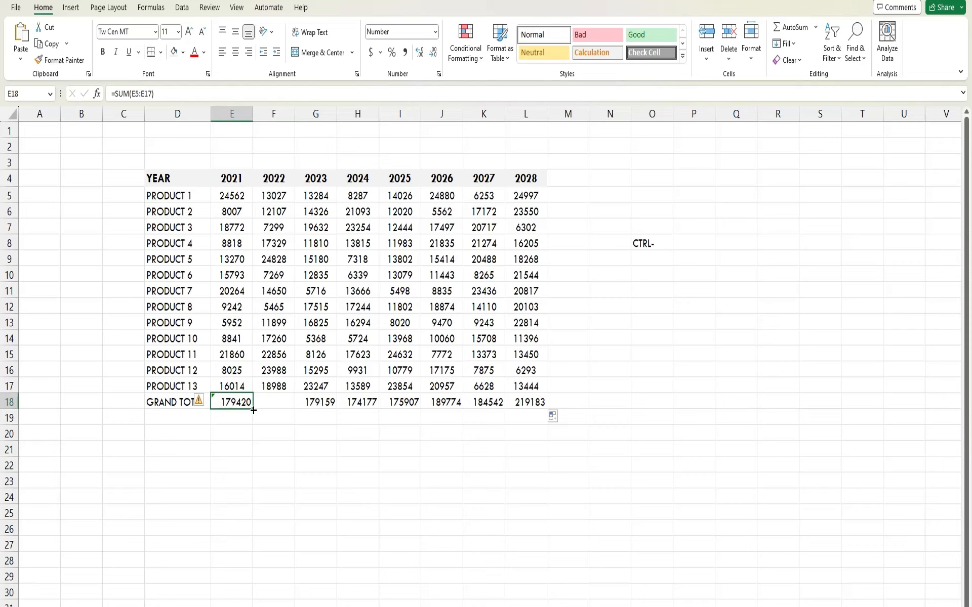
drag(253, 410, 294, 411)
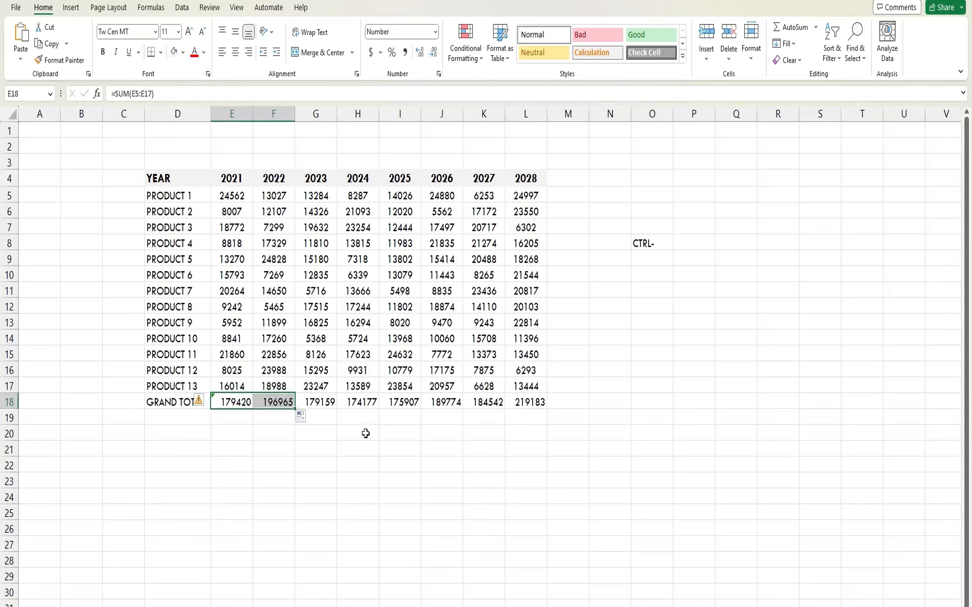
Make the GRAND TOTAL row bold from D18 through L18.
key(Left)
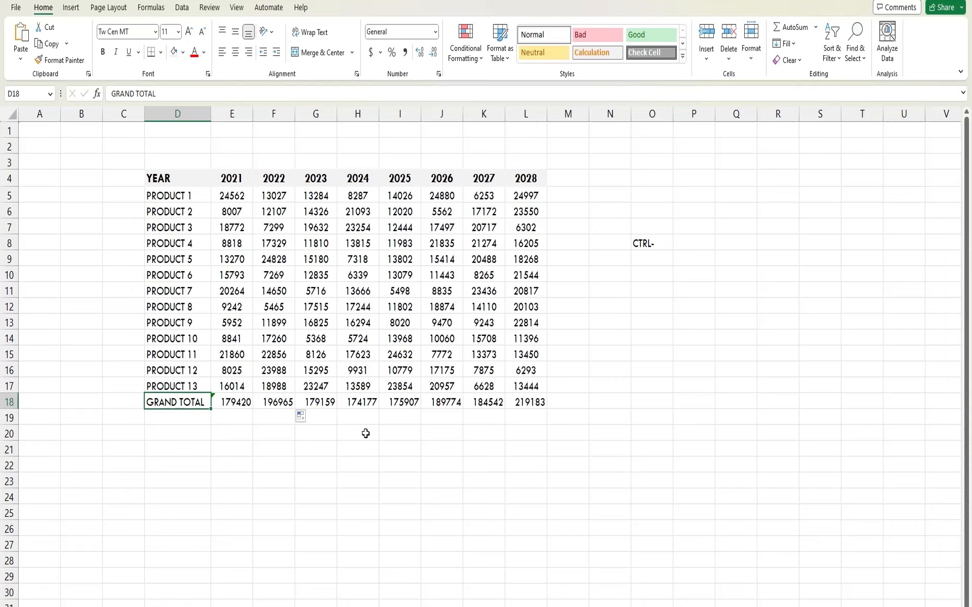
key(Right)
key(Left)
key(Right)
key(Left)
key(ctrl+shift+Right)
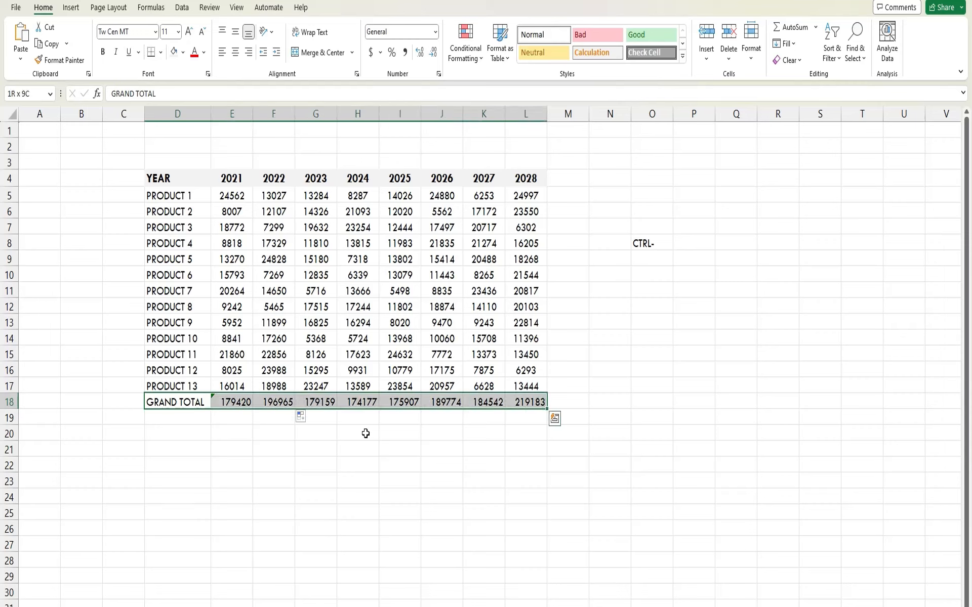
key(alt+shift+F10)
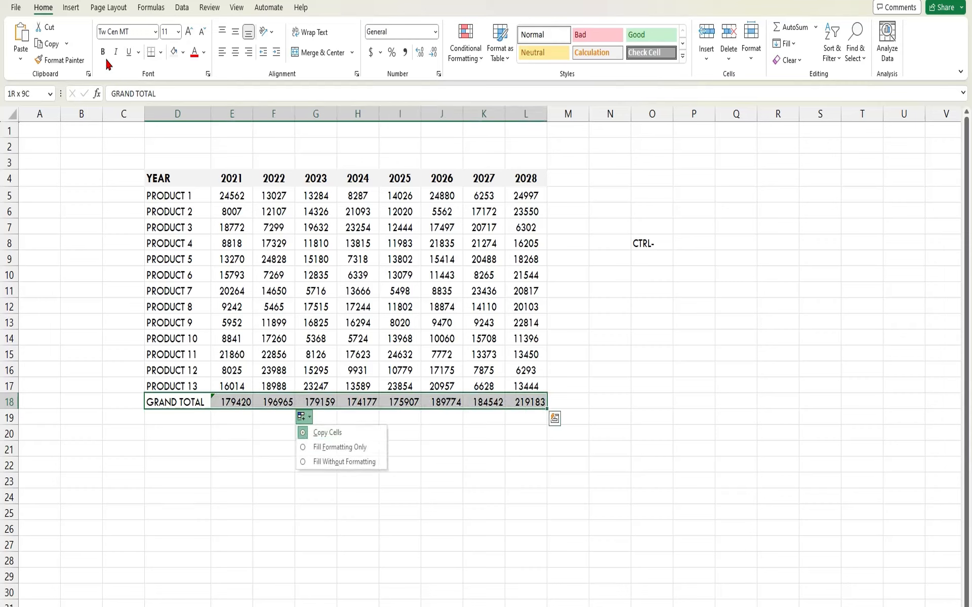
click(103, 52)
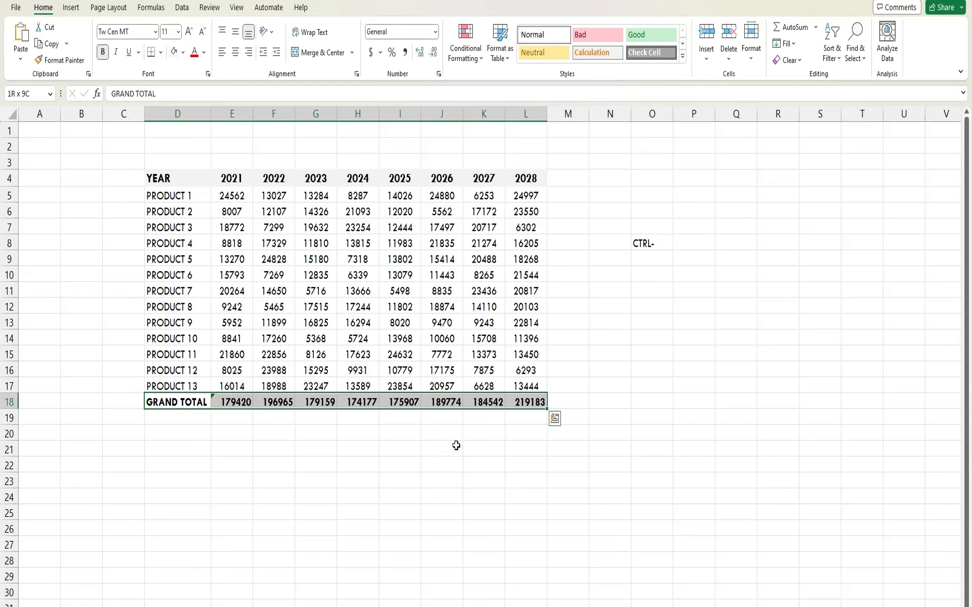
Fill the GRAND TOTAL row from D18 through L18 with gold.
click(183, 52)
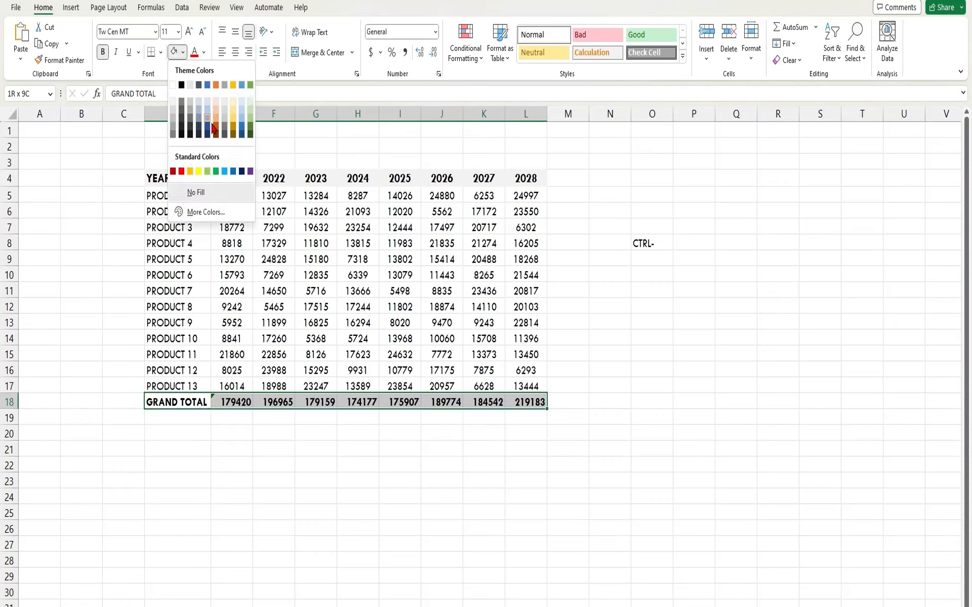
click(233, 87)
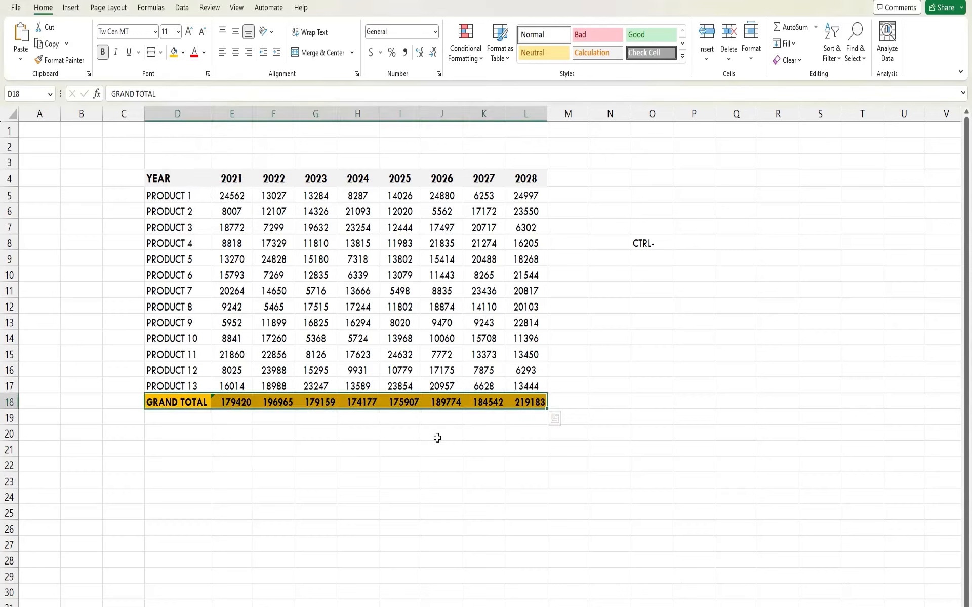
click(437, 437)
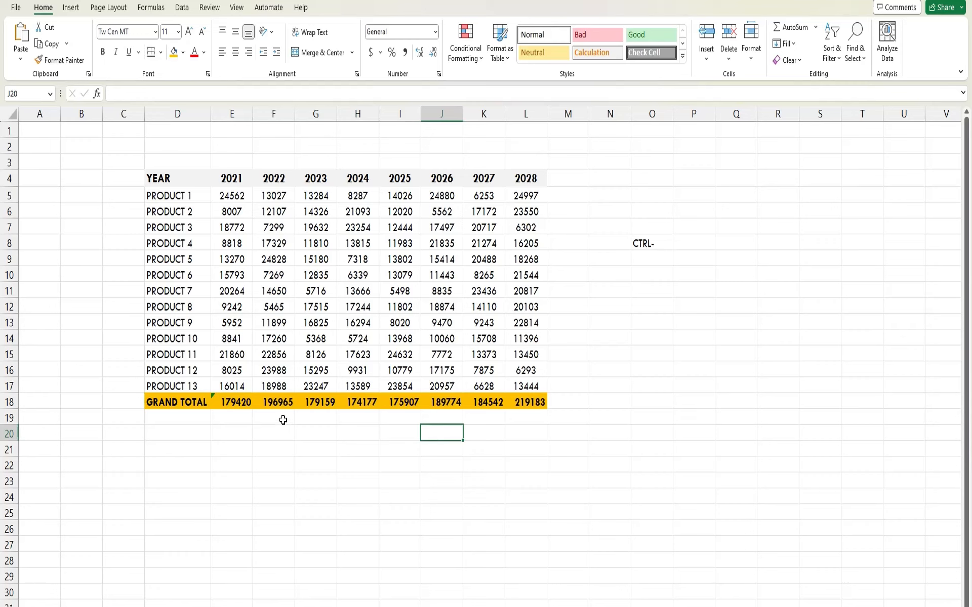
Fill the GRAND TOTAL row from D18 through L18 with light gray to match the header row.
click(181, 404)
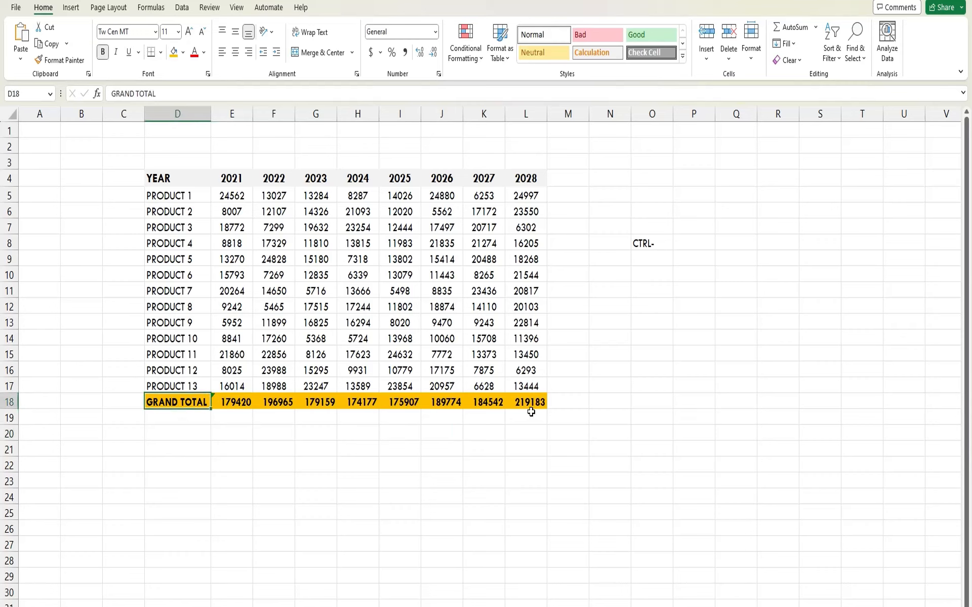
shift+click(528, 414)
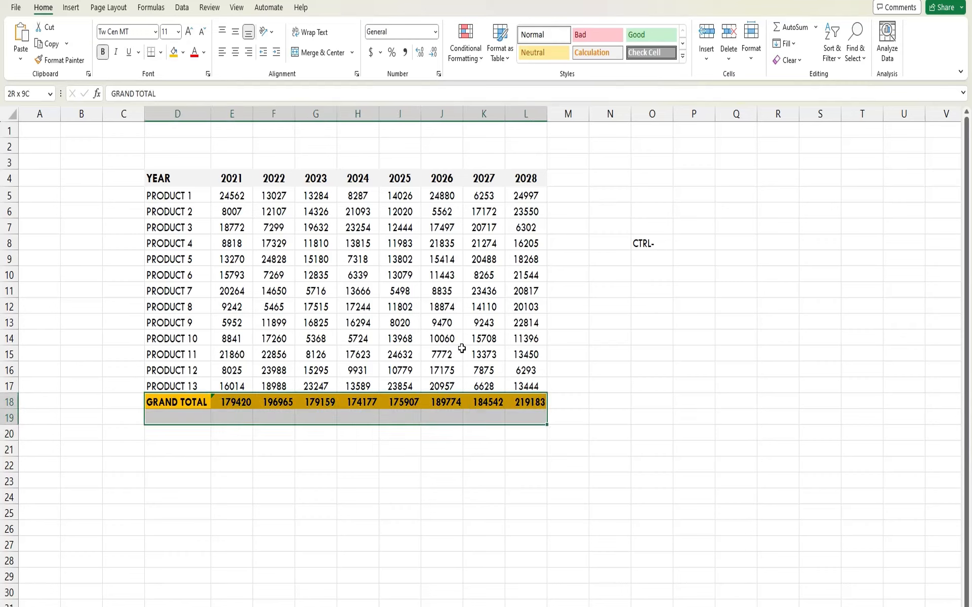
shift+click(528, 403)
click(184, 52)
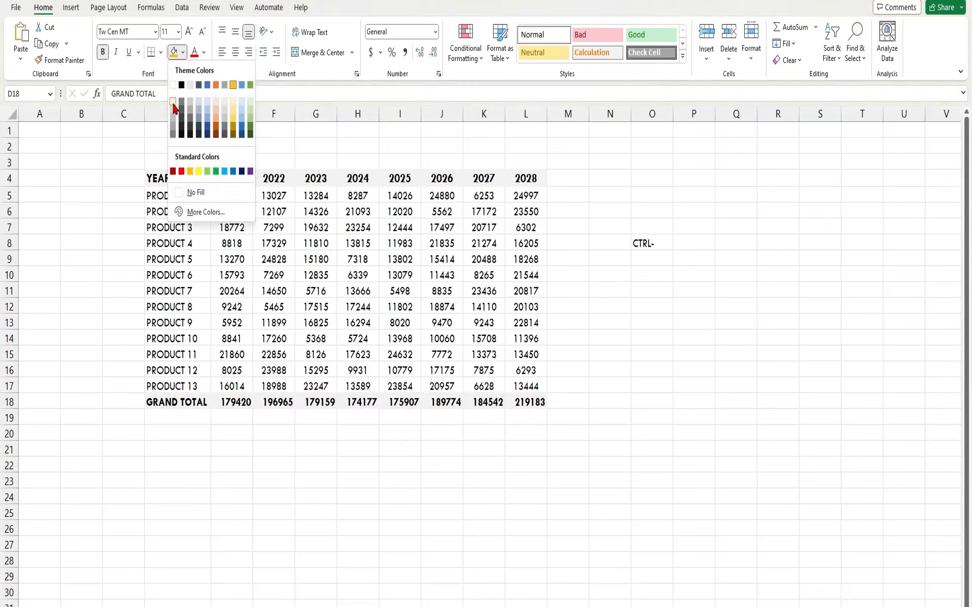
click(173, 108)
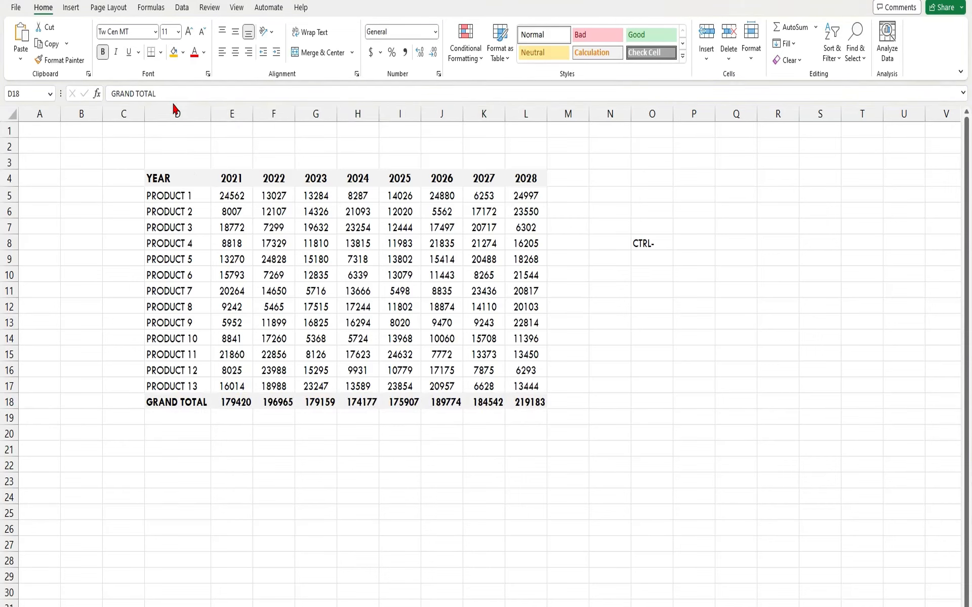
click(368, 469)
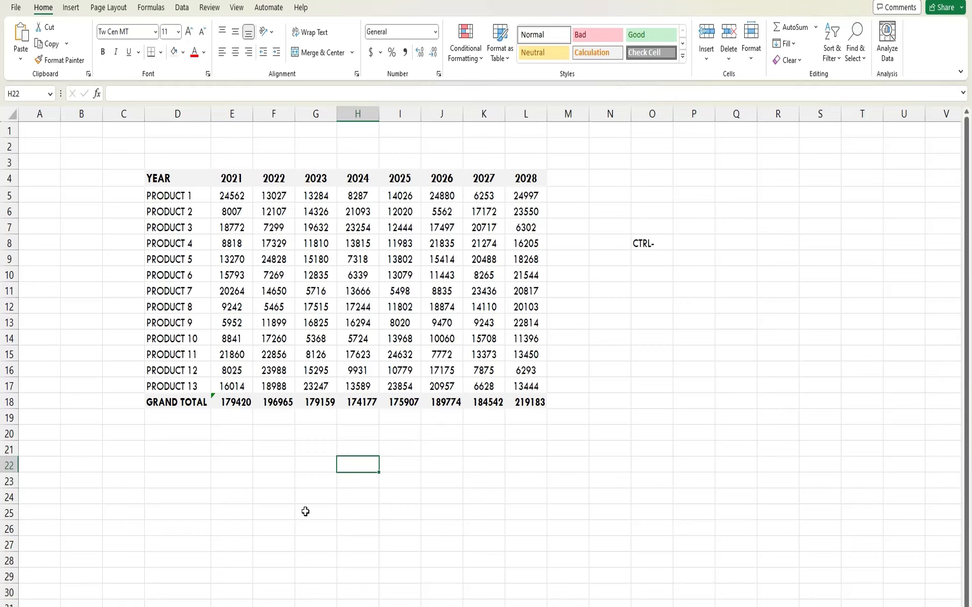
Enter the header PRODUCT TOTAL in M4, beside the 2028 column.
click(573, 182)
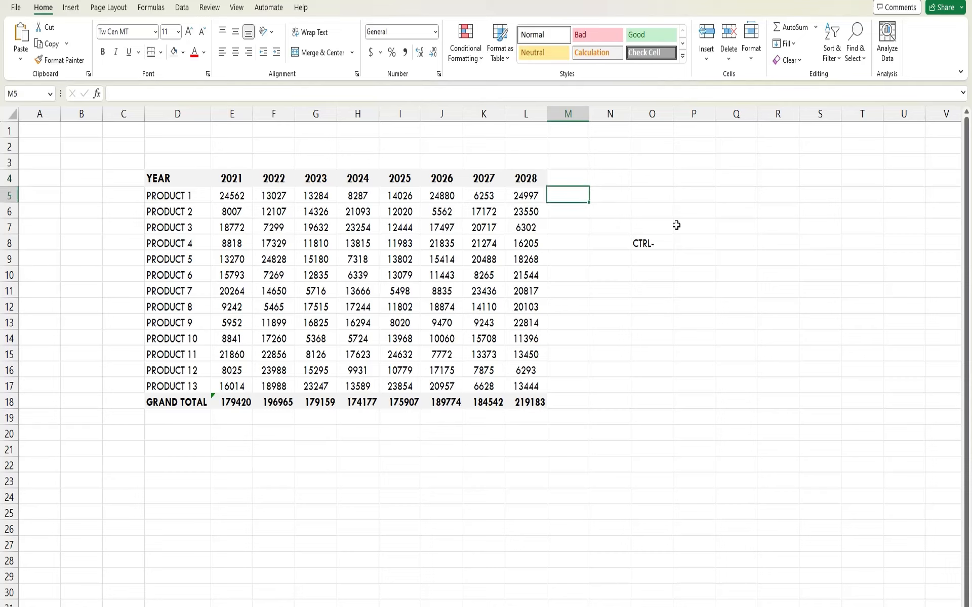
text(PR)
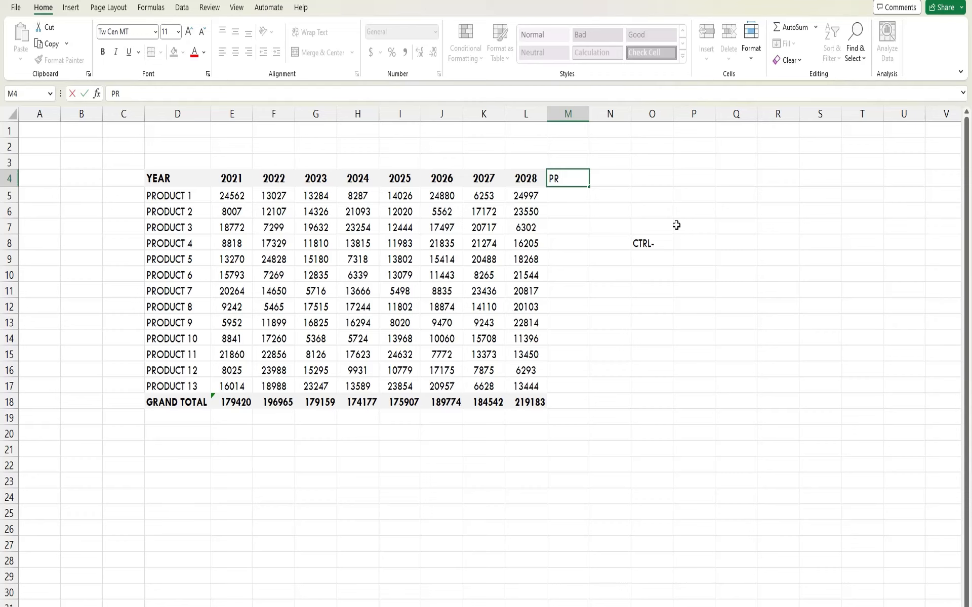
text(ODUCT TOTAL)
key(ctrl+Return)
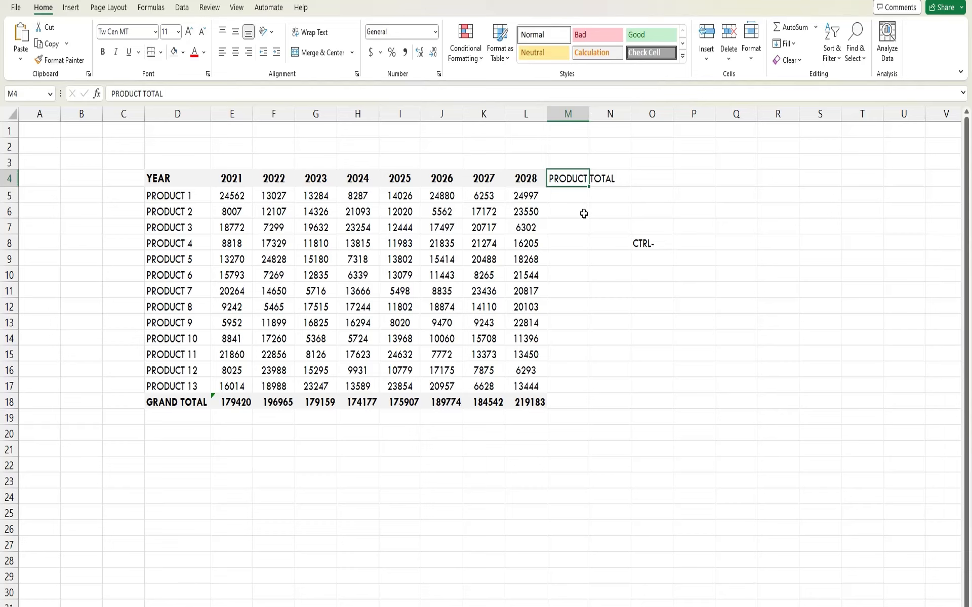
click(590, 264)
key(Left)
key(Up)
key(Left)
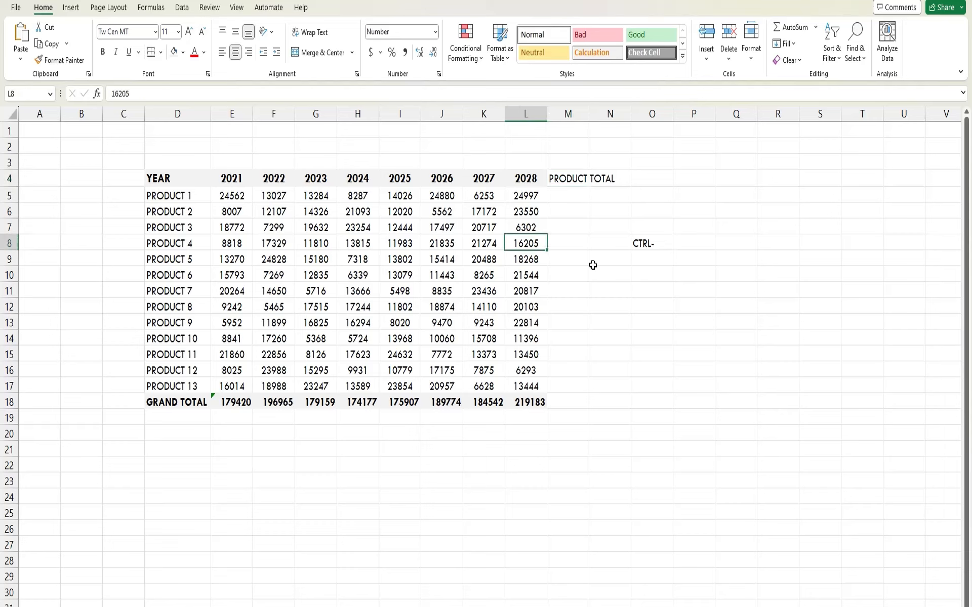
key(Up)
key(Up)
key(Up)
key(Up)
key(Up)
key(Right)
key(Down)
key(Right)
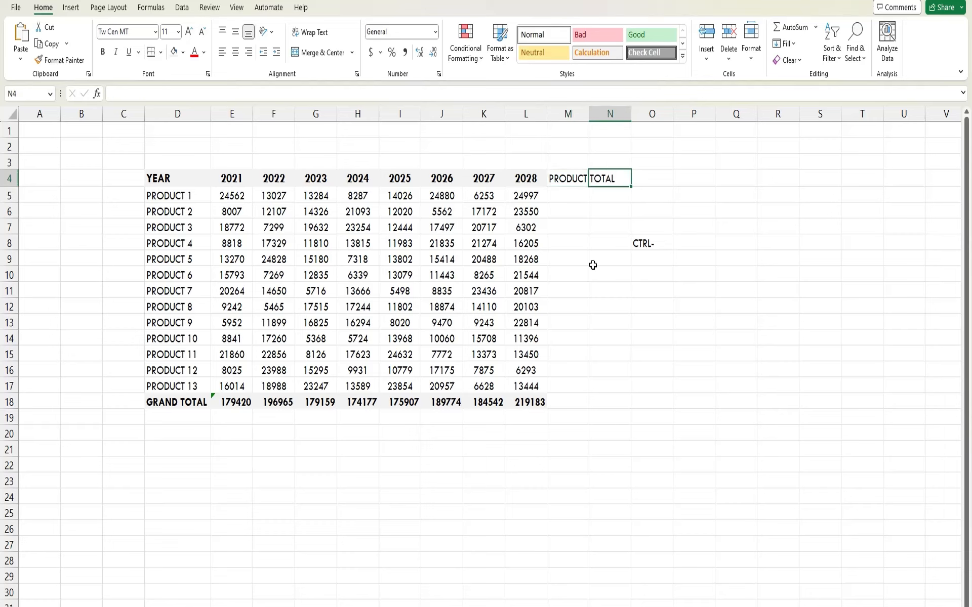
key(Left)
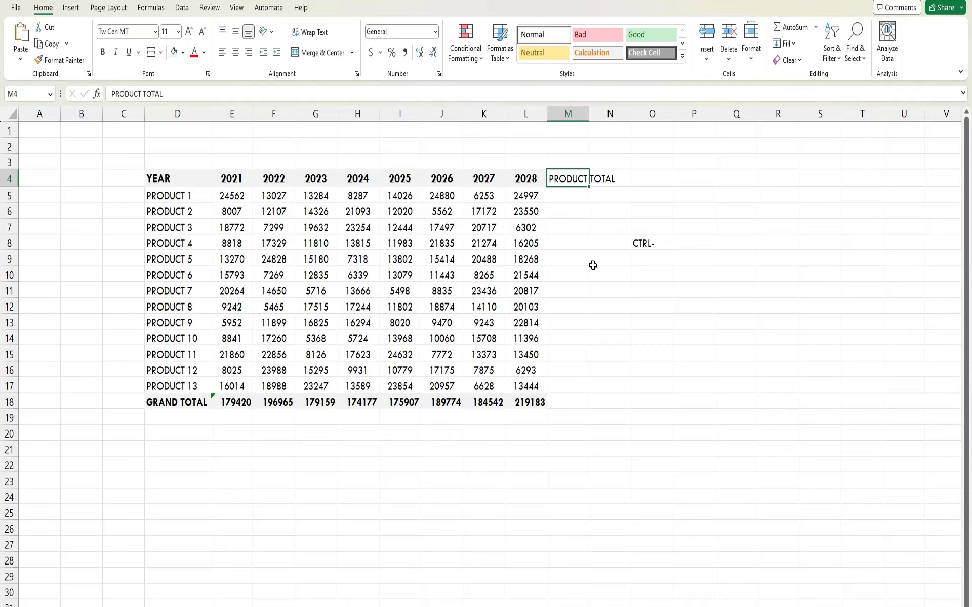
key(Right)
key(Left)
key(Up)
key(Up)
key(Down)
key(Down)
key(Down)
key(Right)
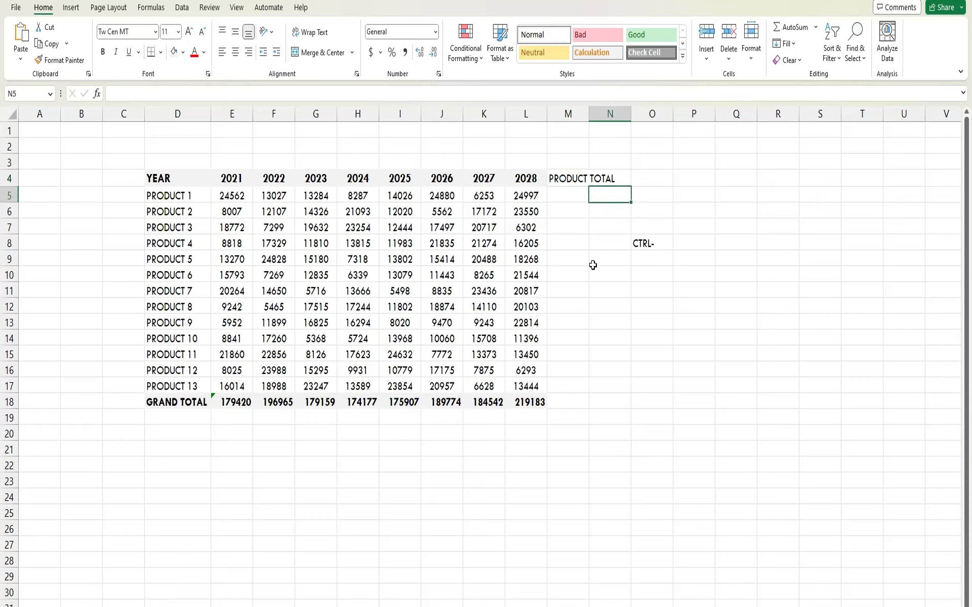
key(Up)
key(Left)
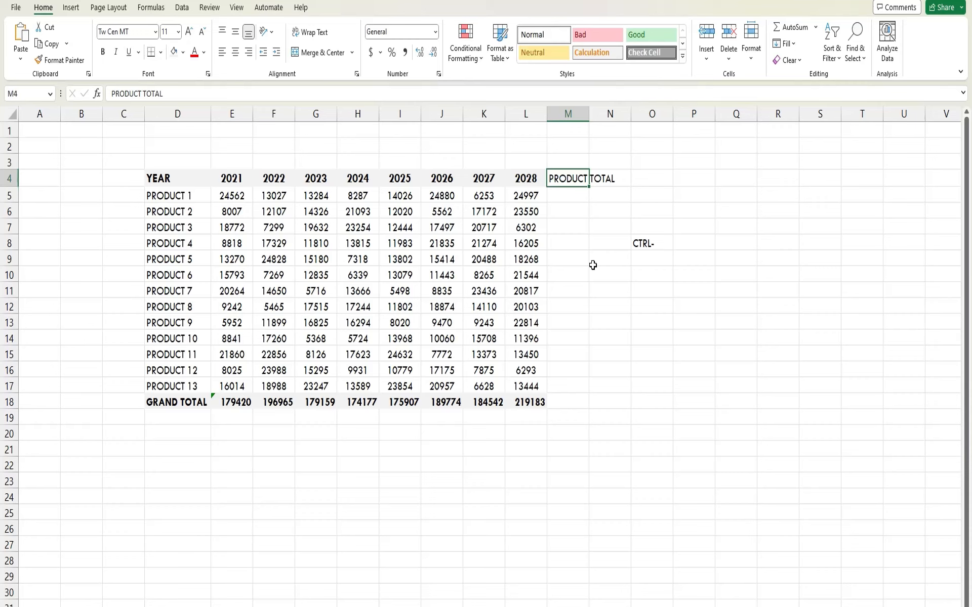
AutoFit column M to the width of its PRODUCT TOTAL header.
click(568, 111)
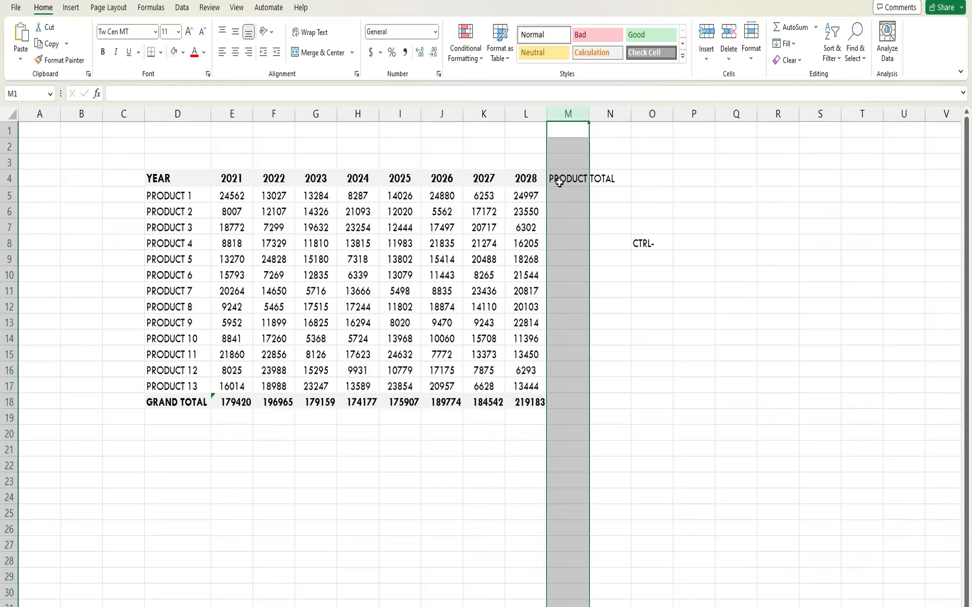
click(567, 211)
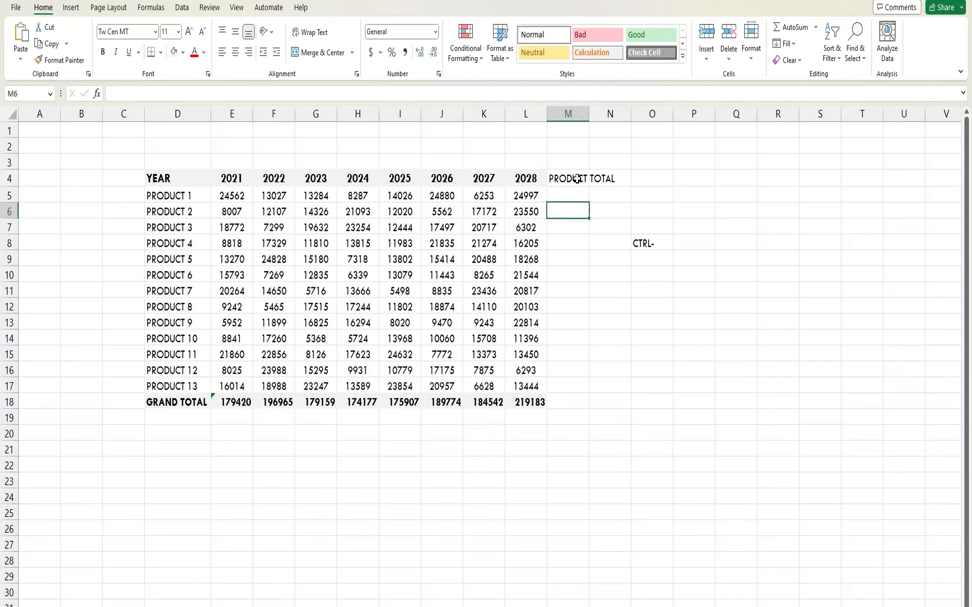
double_click(587, 111)
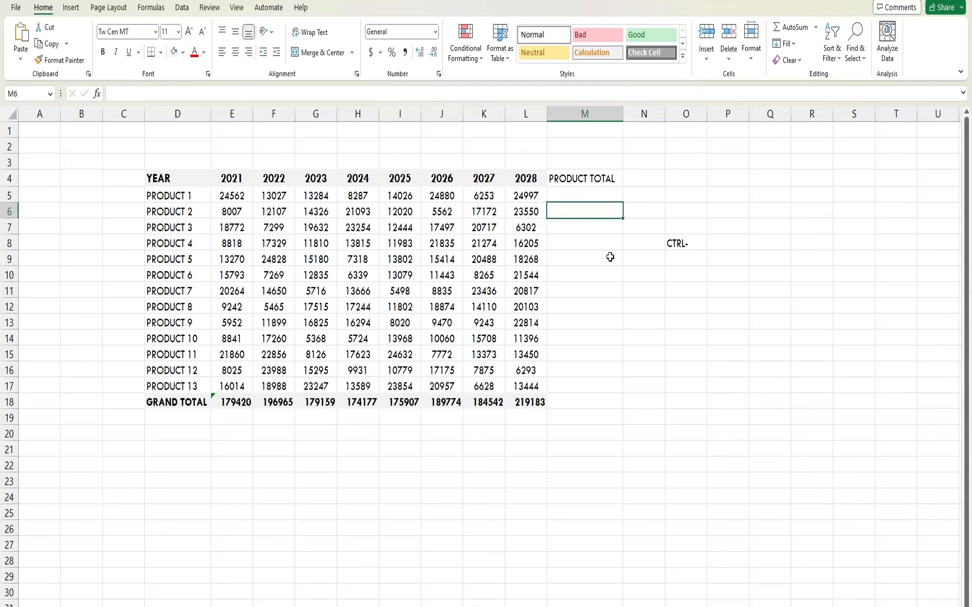
Total the PRODUCT 1 row in M5 with the formula =SUM(E5:L5).
key(Left)
key(Up)
key(Up)
key(Right)
key(Down)
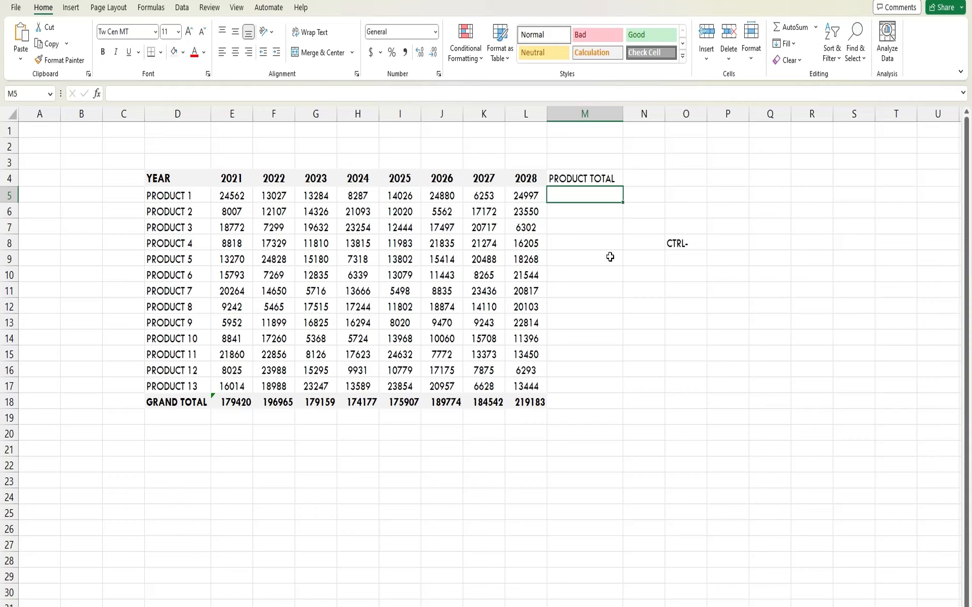
text(=SUM()
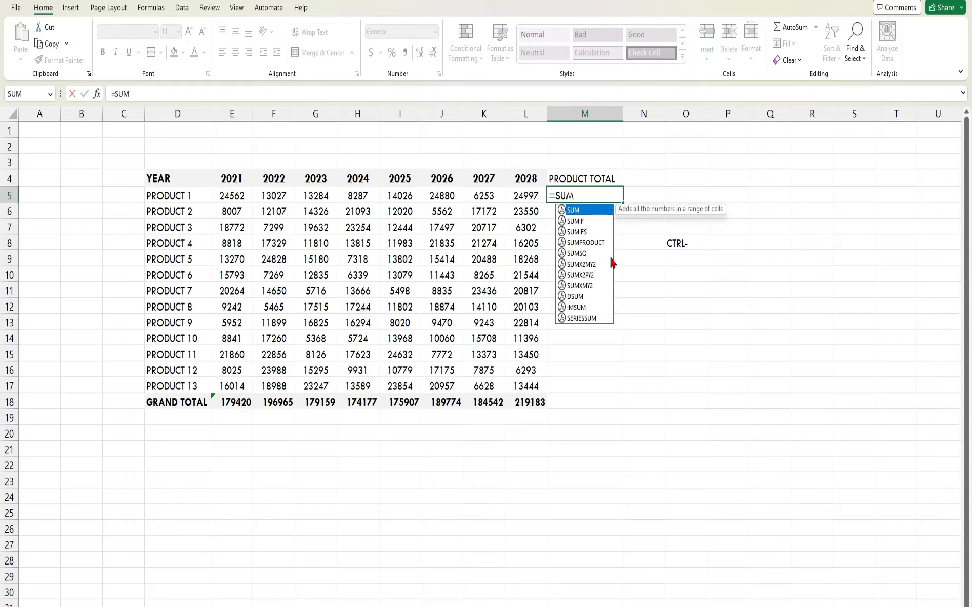
key(Left)
key(Left)
key(Right)
key(Left)
key(Left)
key(Left)
key(Left)
key(Left)
key(Left)
key(Left)
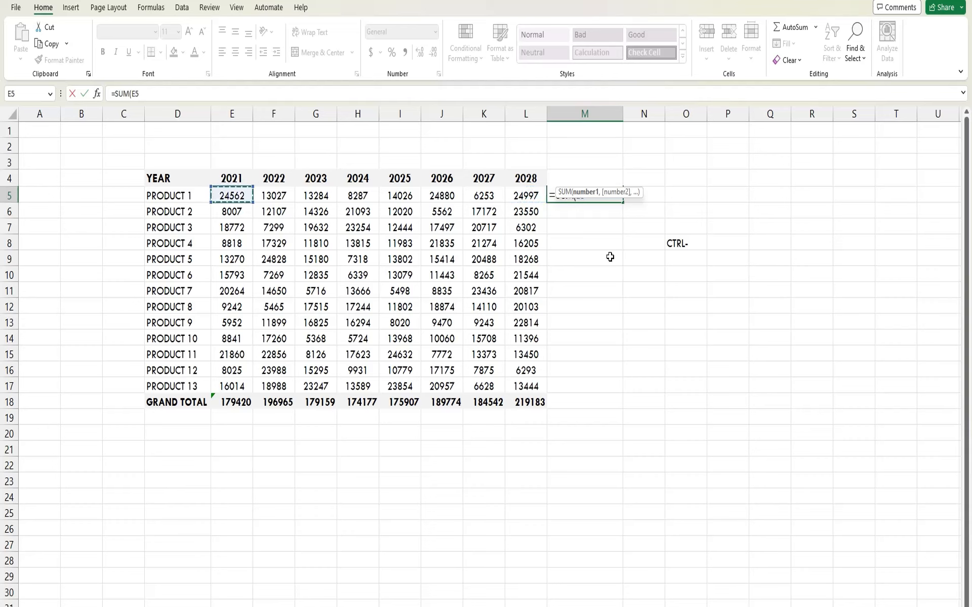
key(ctrl+shift+Right)
key(shift+Left)
key(shift+Right)
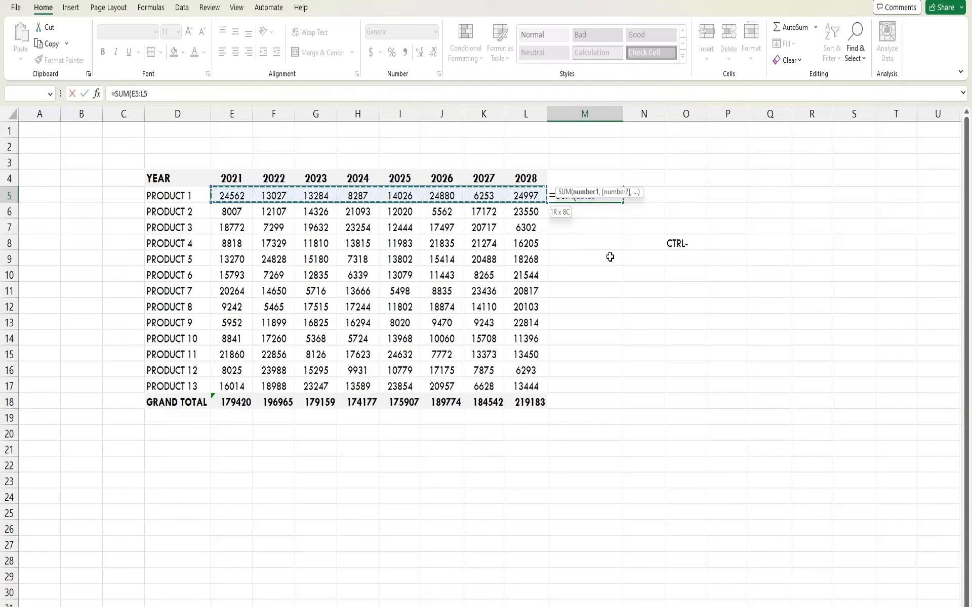
text()))
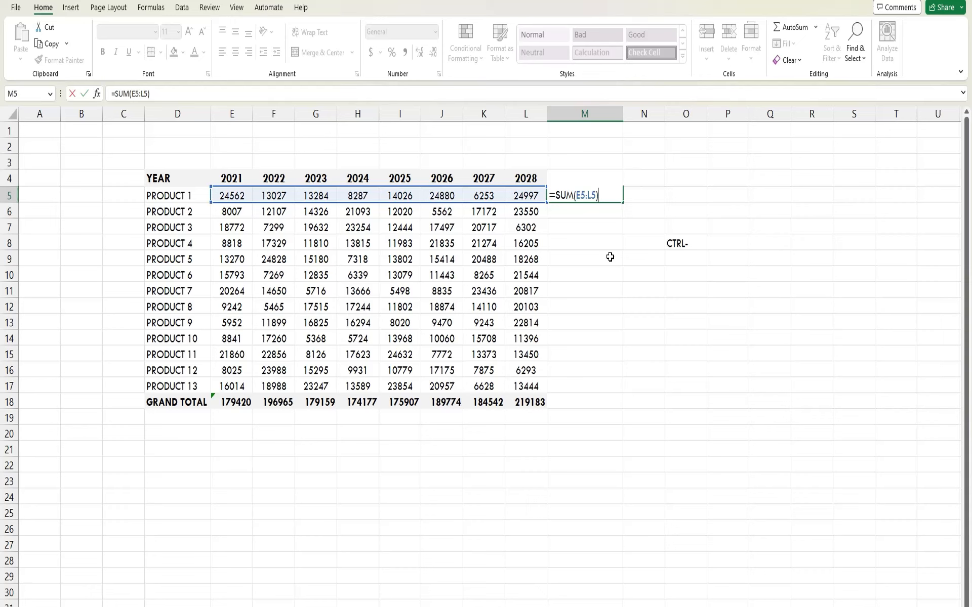
key(Return)
text(\)
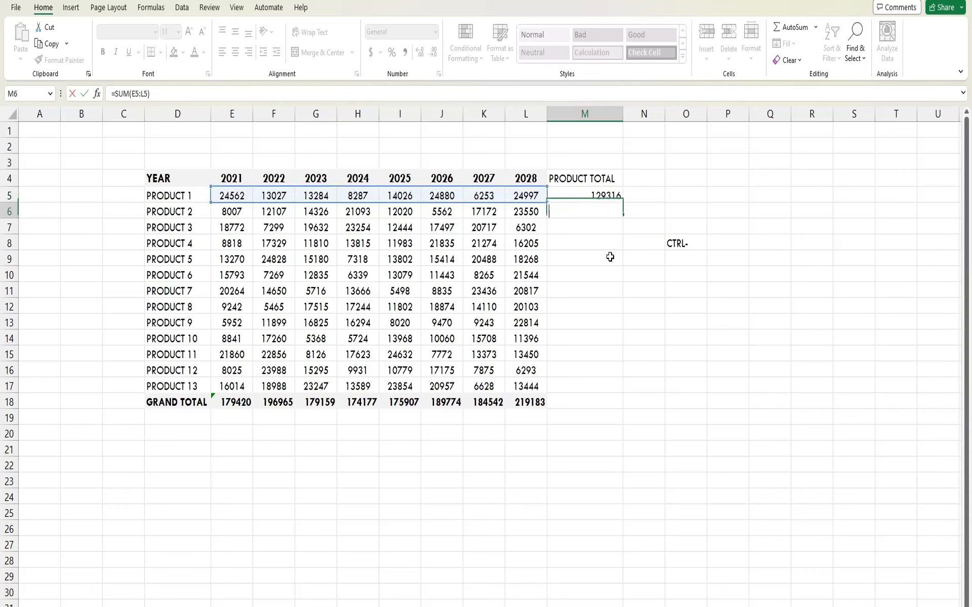
Fill the product total formula from M5 down through M17, overwriting the stray character in M6.
key(Up)
key(Up)
key(Down)
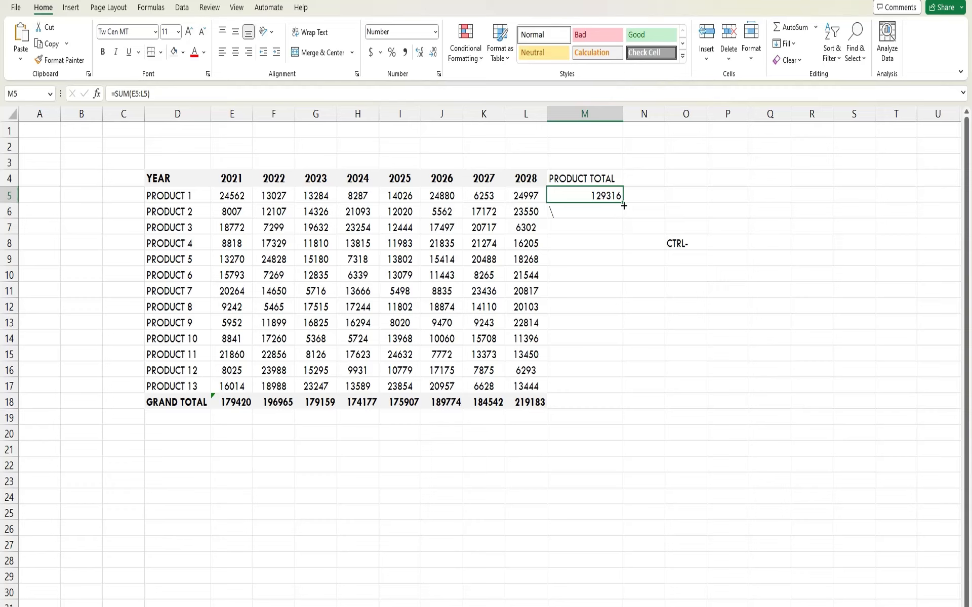
drag(624, 204, 619, 391)
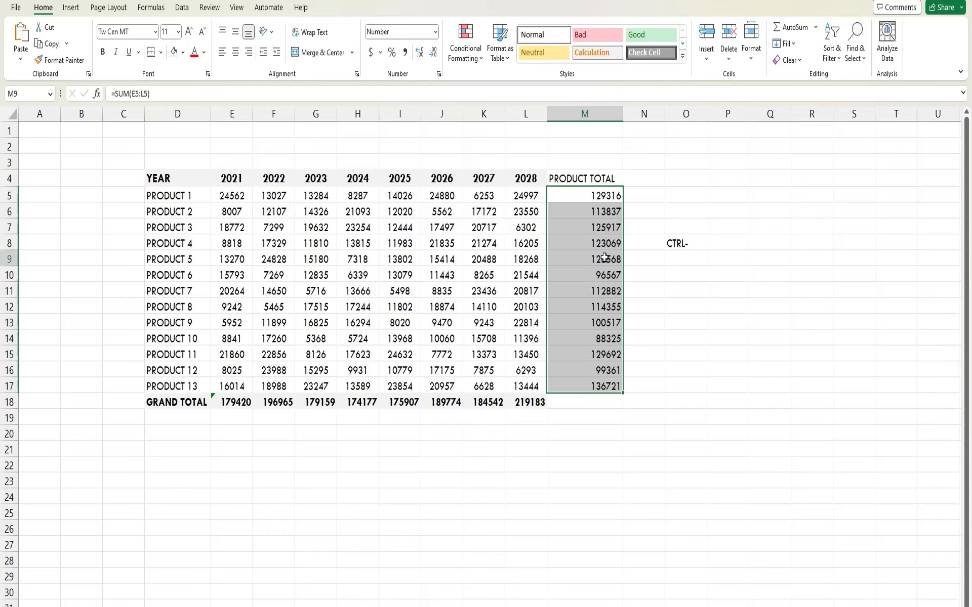
click(637, 329)
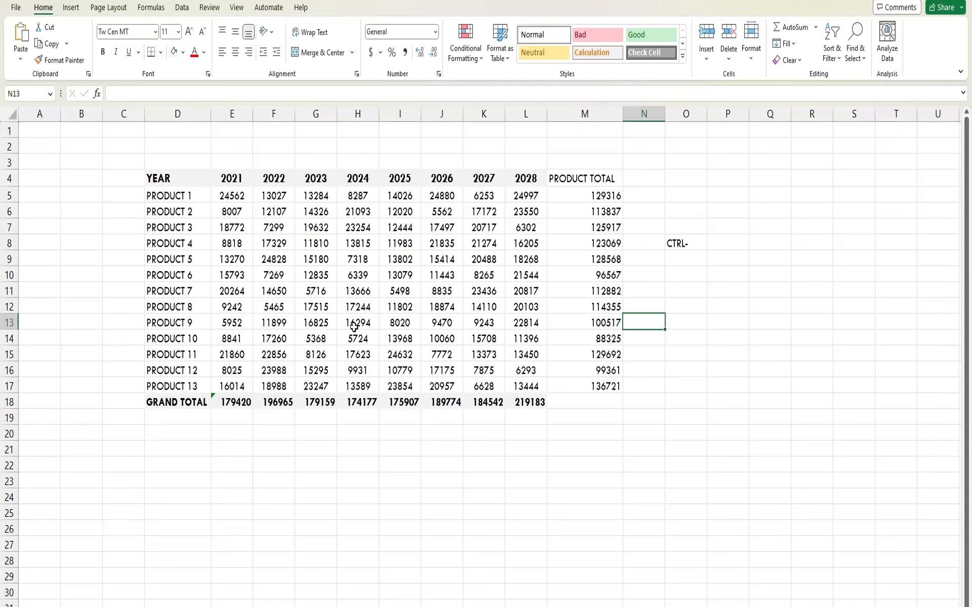
Format the PRODUCT TOTAL column M4:M17 in bold with a light gray fill, and widen column M slightly.
click(586, 180)
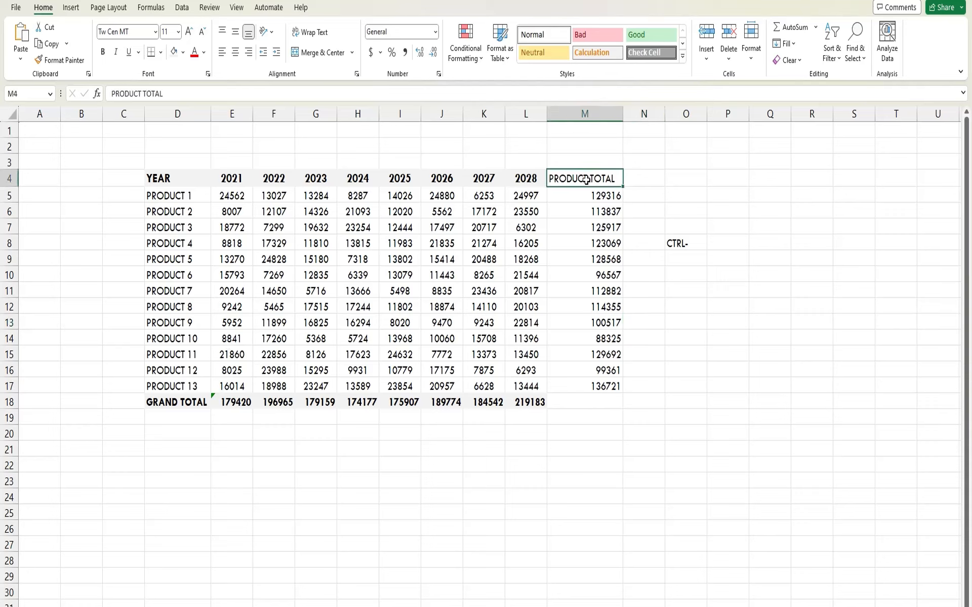
shift+click(602, 382)
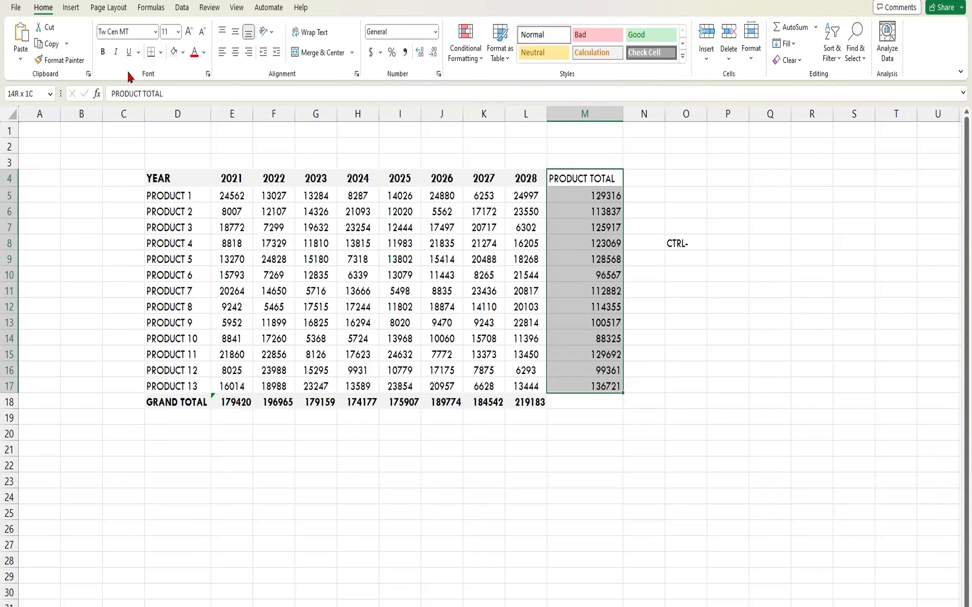
click(103, 53)
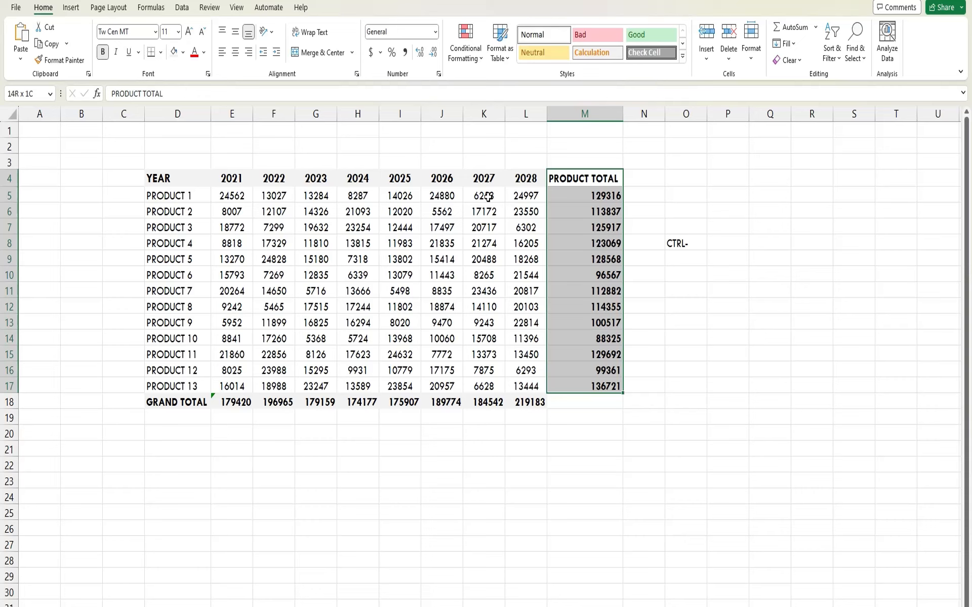
click(184, 52)
click(176, 104)
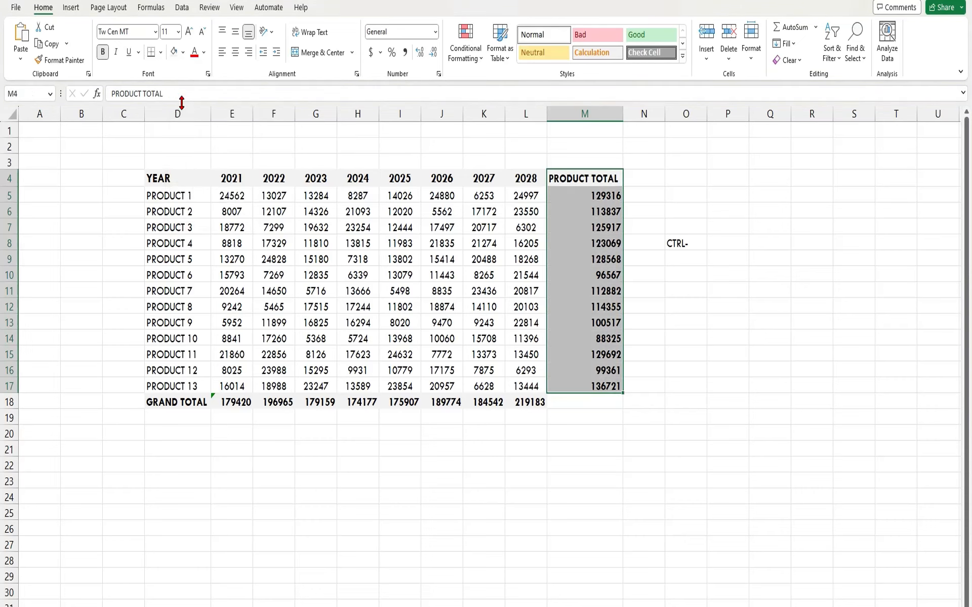
drag(624, 117, 626, 117)
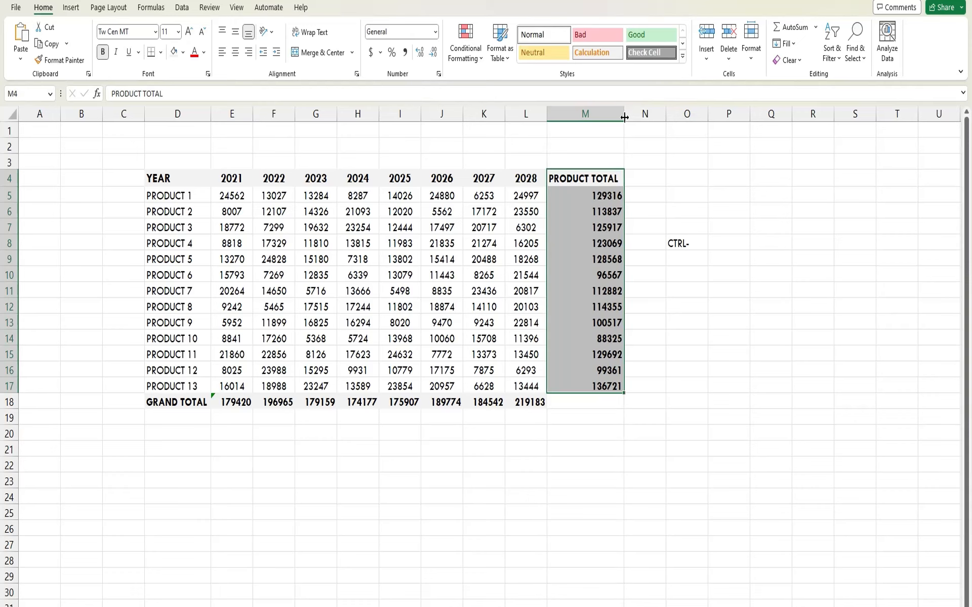
click(392, 263)
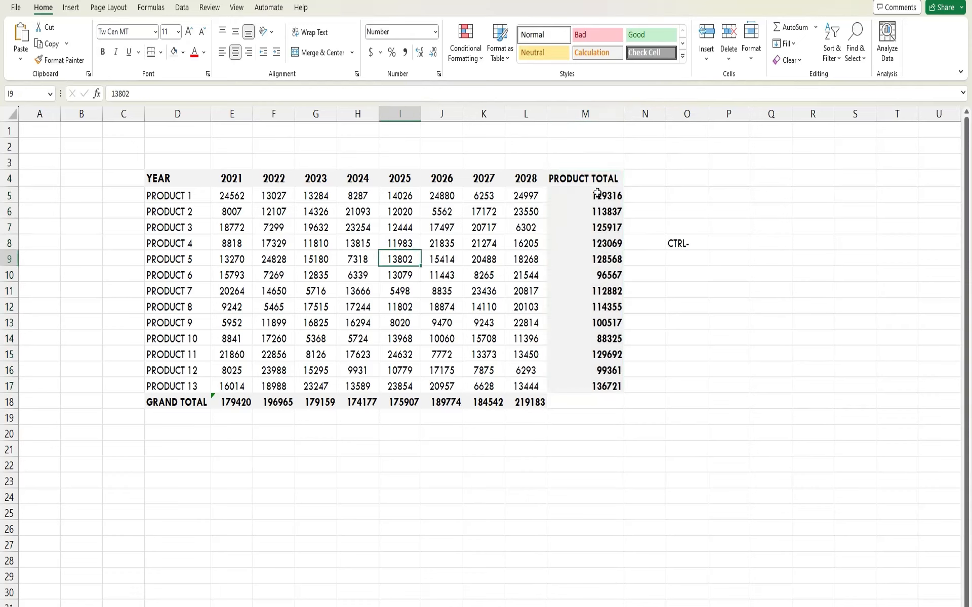
Center the product totals in M5:M17 horizontally.
drag(597, 195, 595, 383)
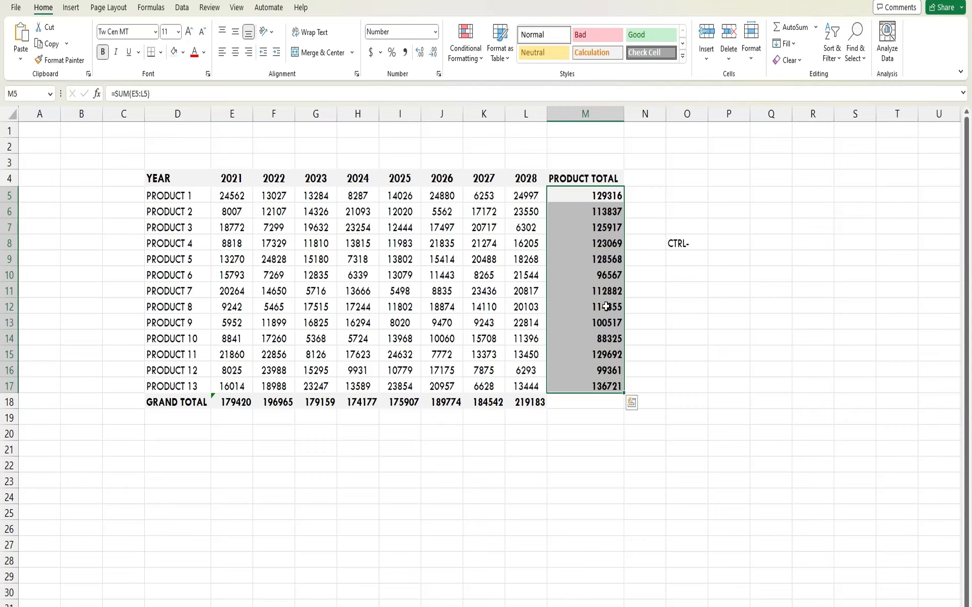
click(645, 306)
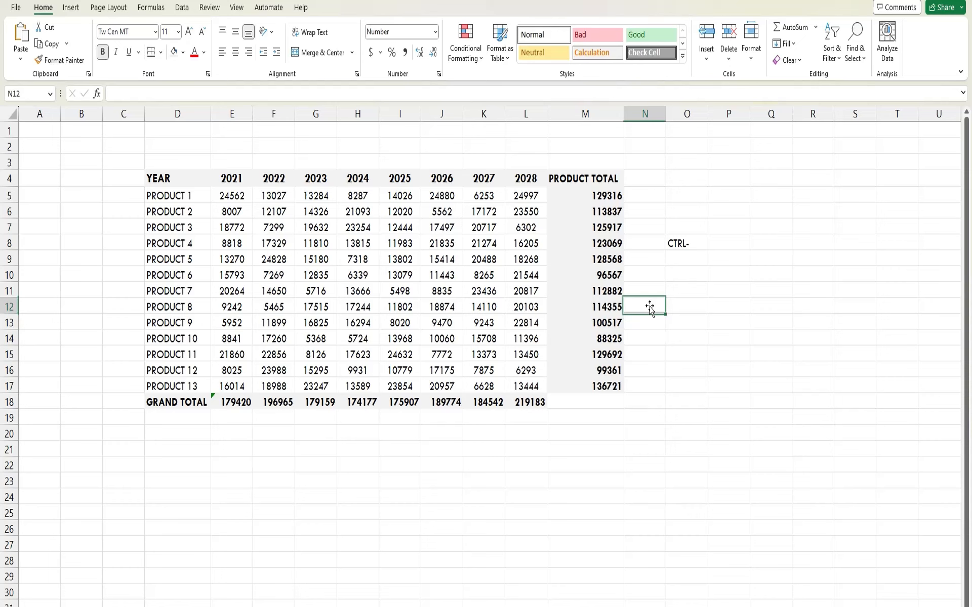
click(606, 196)
key(ctrl+shift+Down)
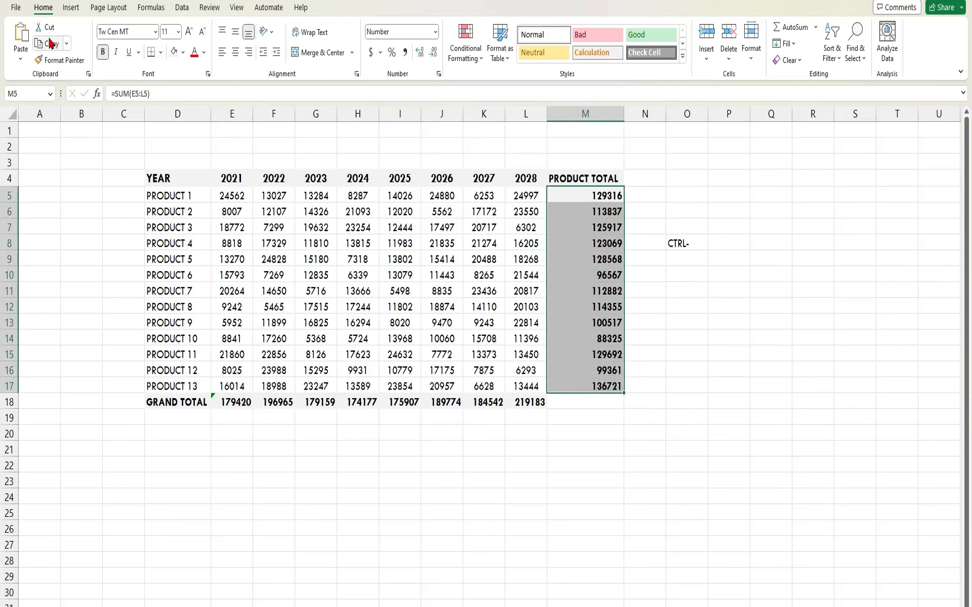
click(238, 59)
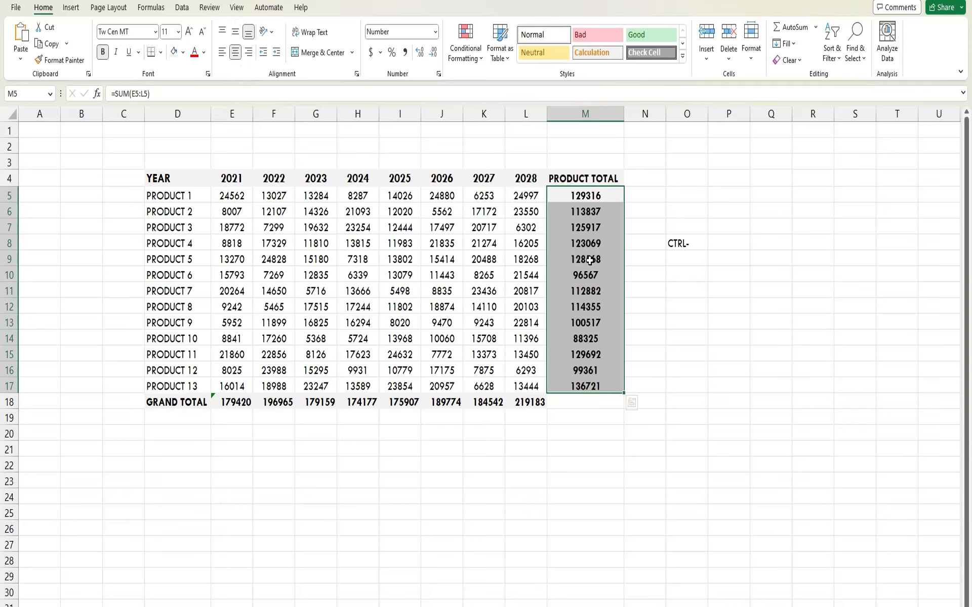
click(592, 414)
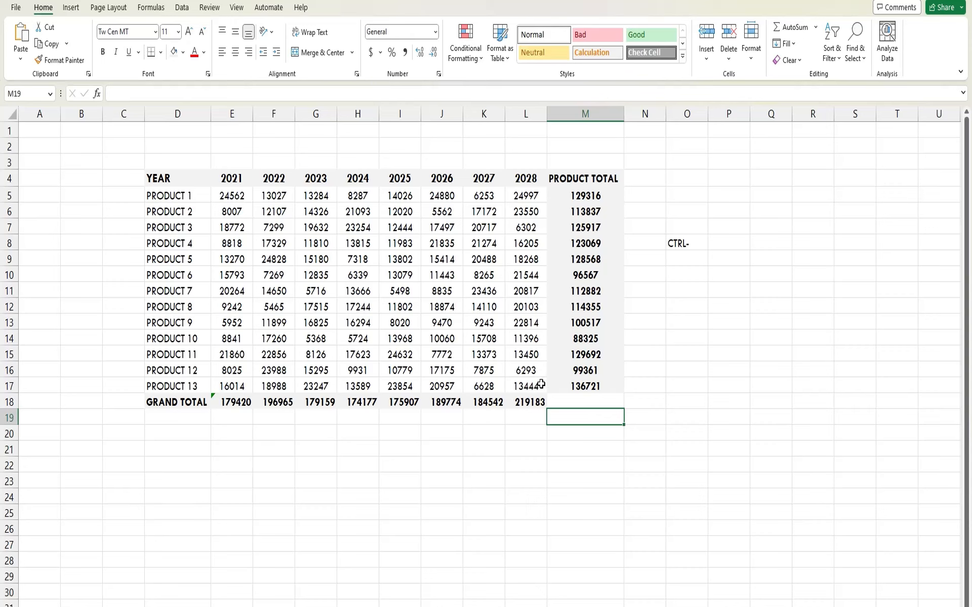
Sum the product totals in M18 of the GRAND TOTAL row with the formula =SUM(M5:M17).
click(597, 402)
key(alt+equal)
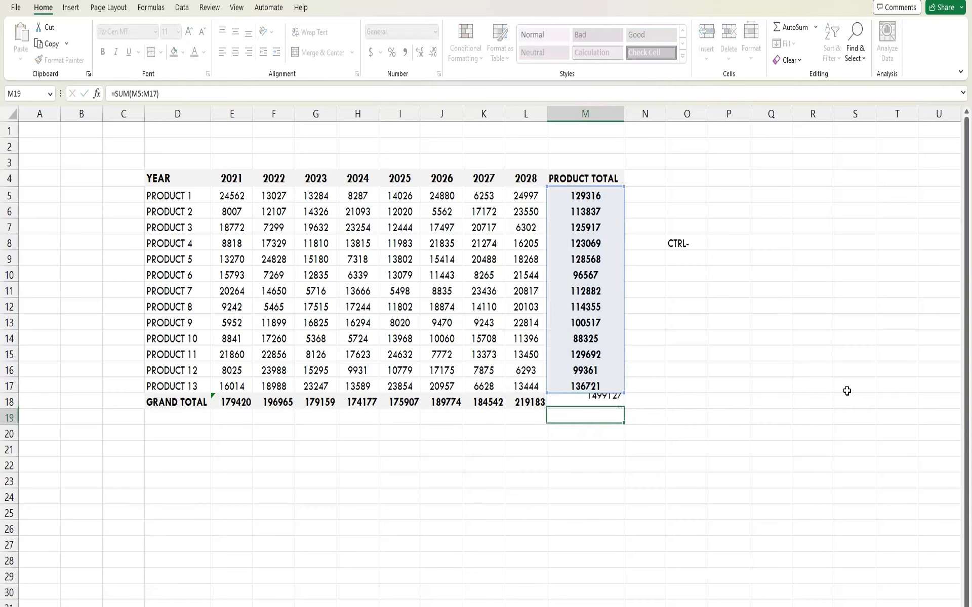
key(ctrl+Return)
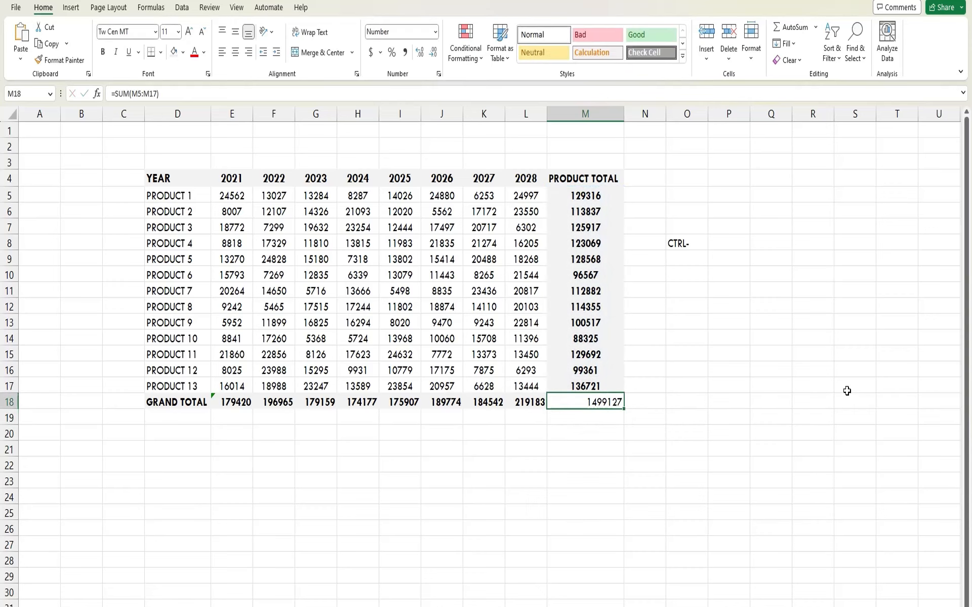
Center the overall total in M18 and copy the bold, gray-filled formatting of the product total in M14 onto it.
click(236, 52)
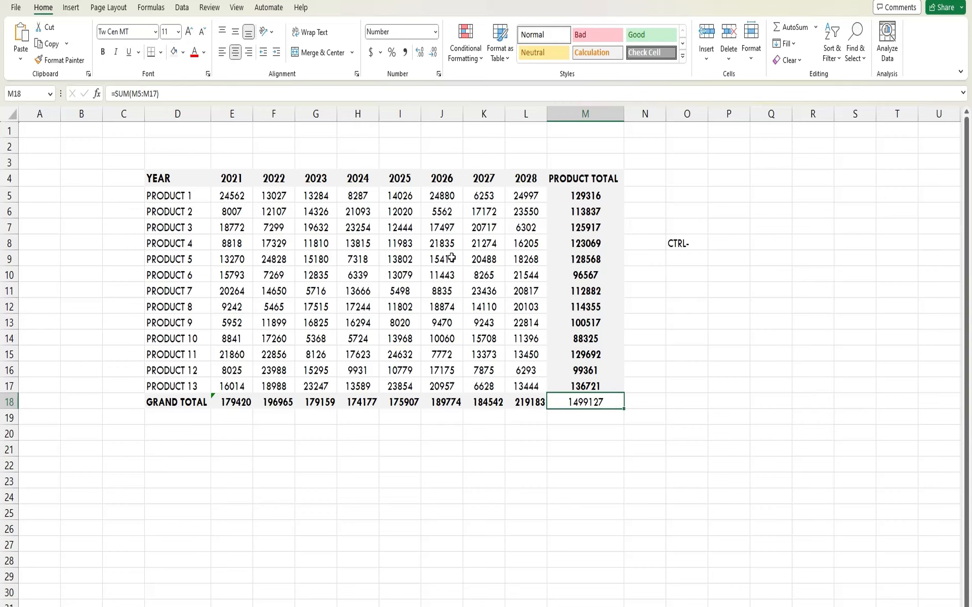
click(595, 334)
click(68, 63)
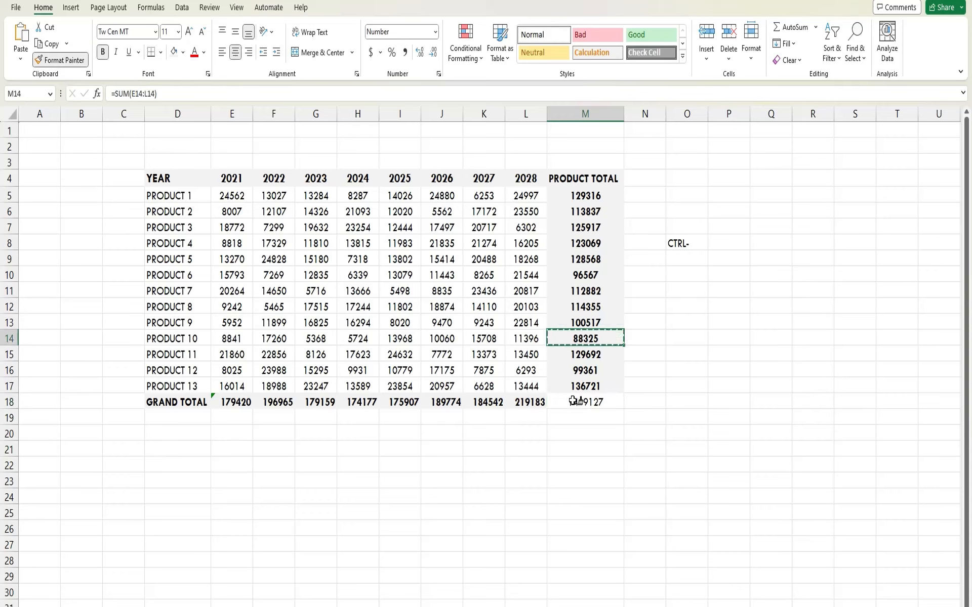
click(579, 402)
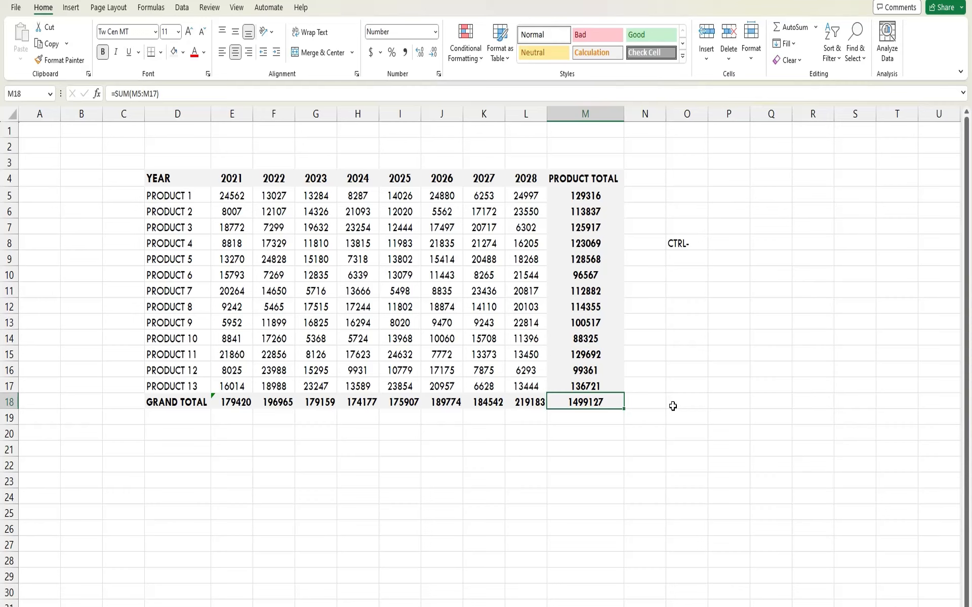
click(503, 470)
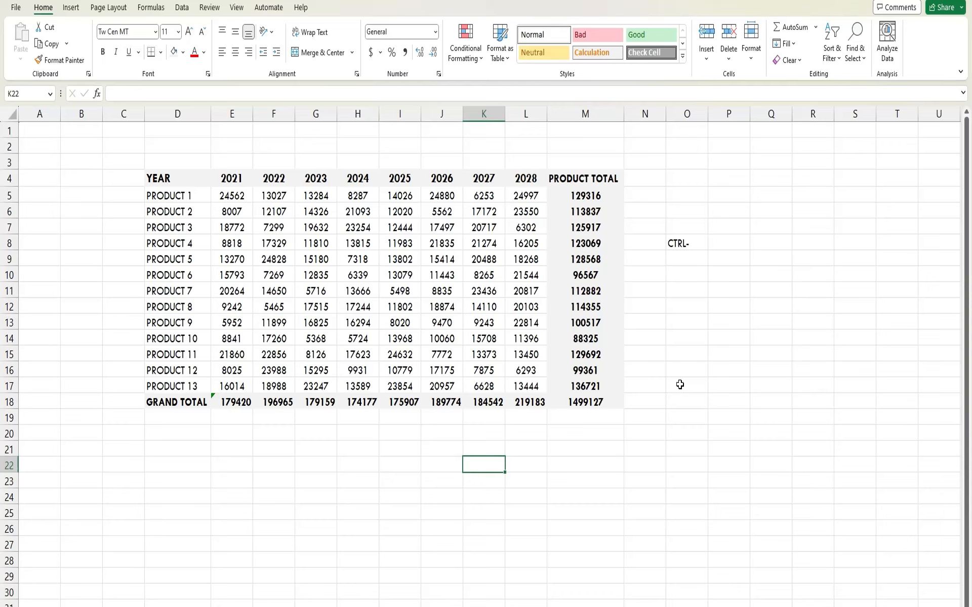
Delete the stray text CTRL- from cell O8.
click(680, 244)
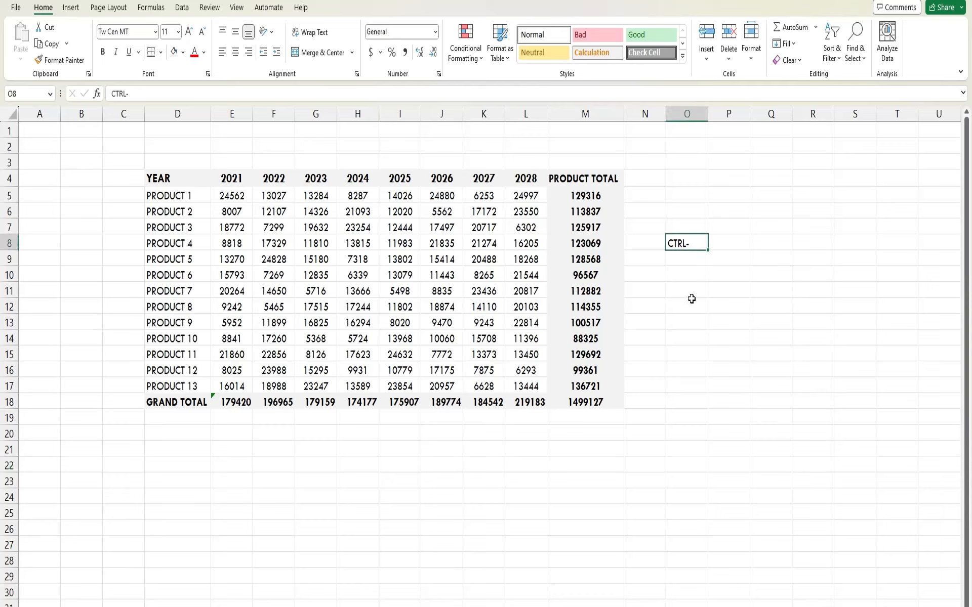
key(Delete)
click(457, 461)
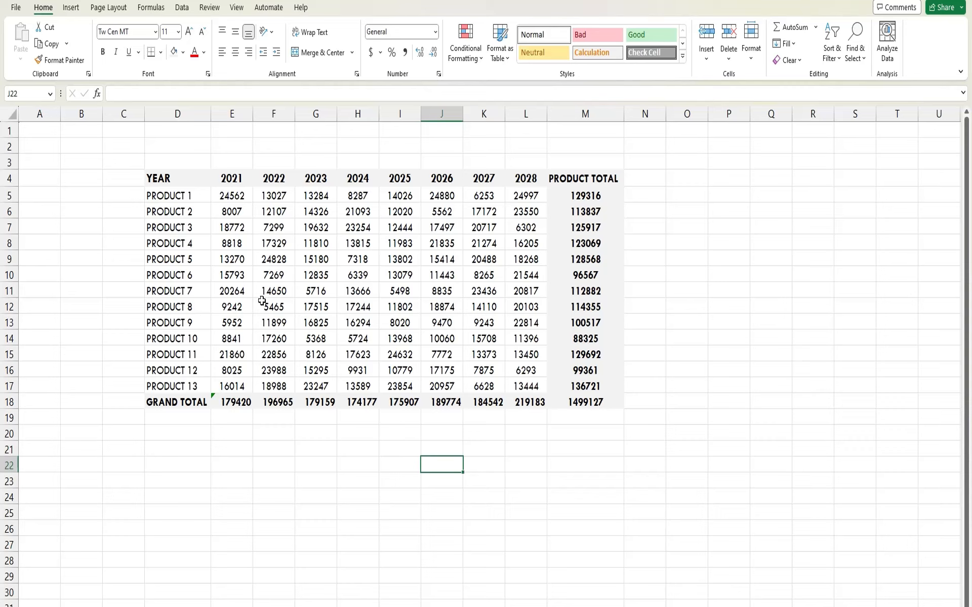
Format the values and totals in E5:M18 as numbers with 0 decimal places and a thousands separator.
click(235, 196)
drag(236, 196, 526, 387)
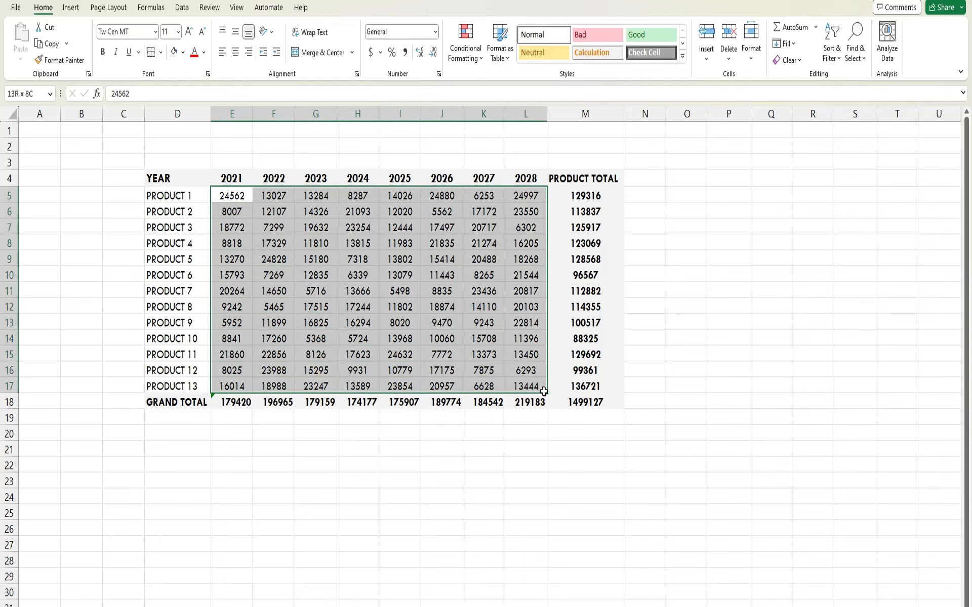
click(585, 194)
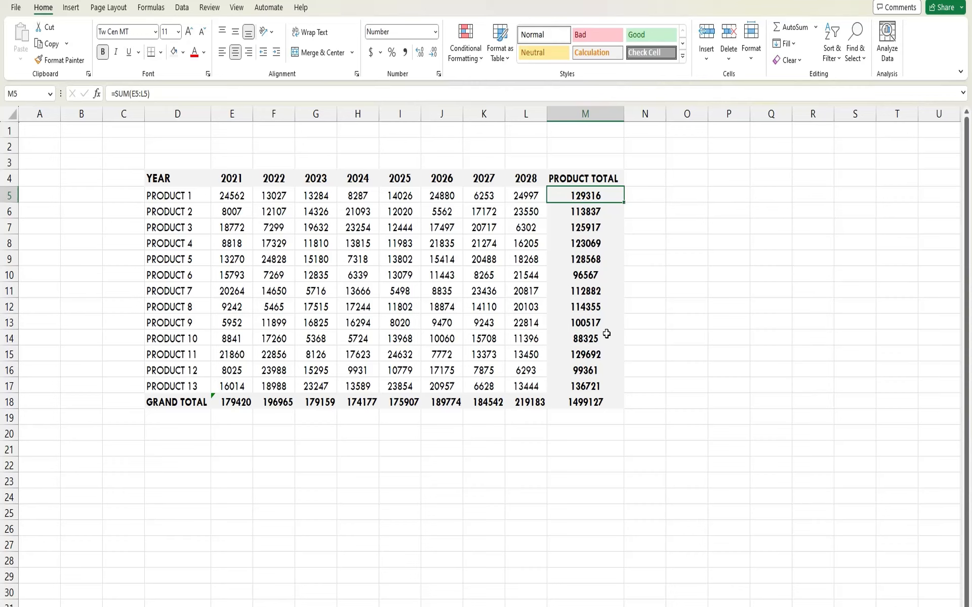
drag(231, 196, 620, 405)
right_click(523, 304)
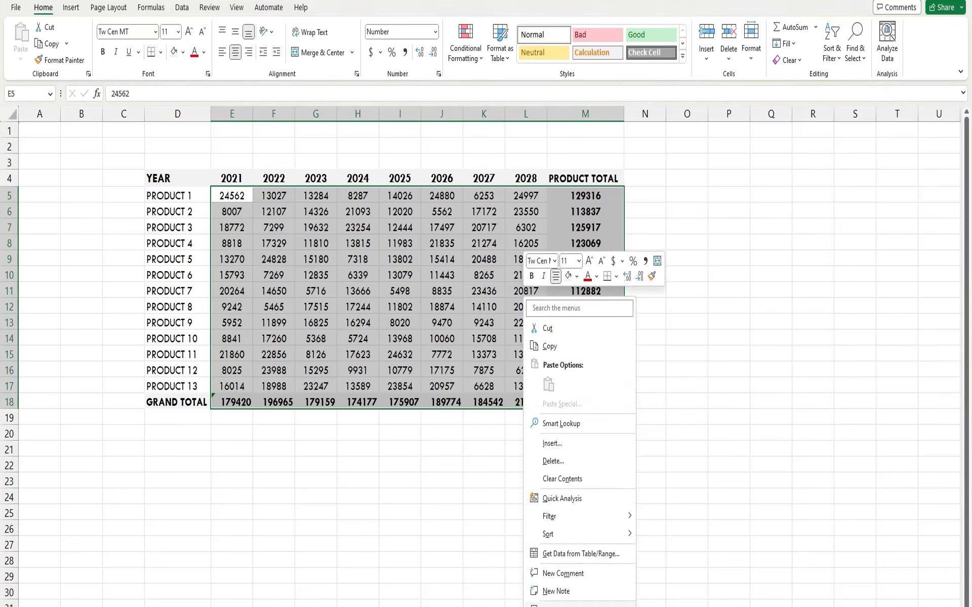
click(562, 606)
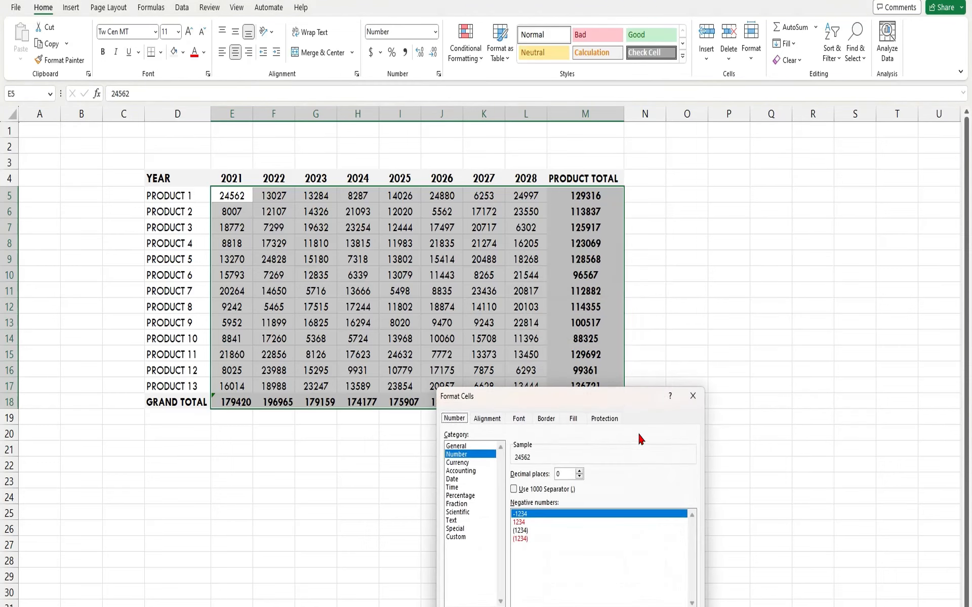
drag(613, 404, 821, 198)
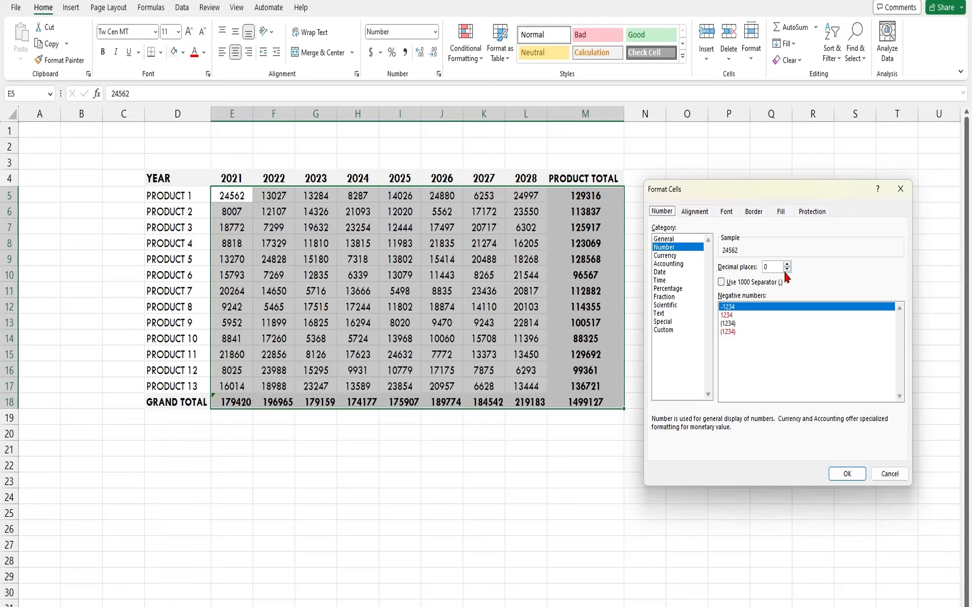
click(742, 282)
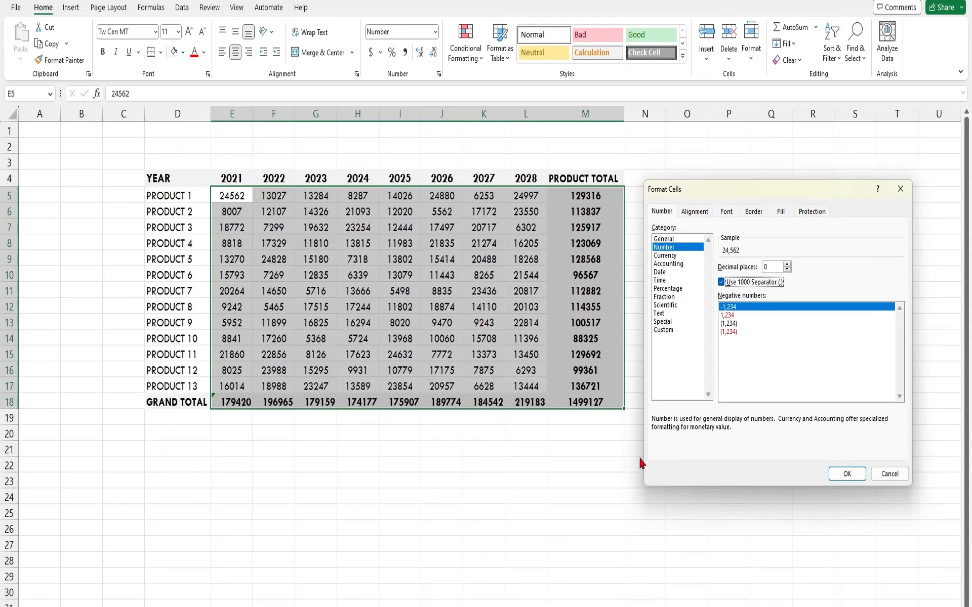
click(846, 476)
click(585, 196)
click(596, 405)
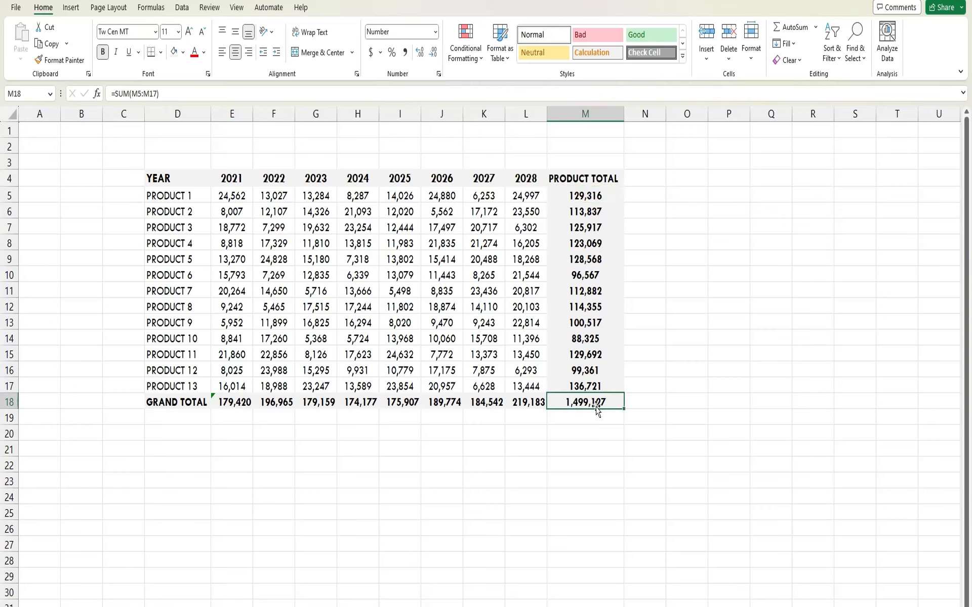
click(536, 413)
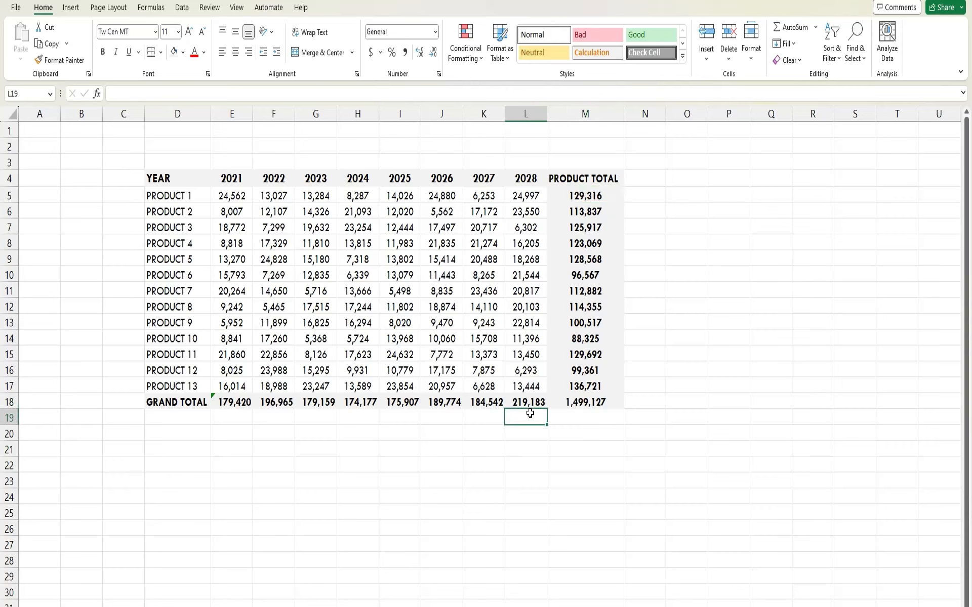
click(671, 435)
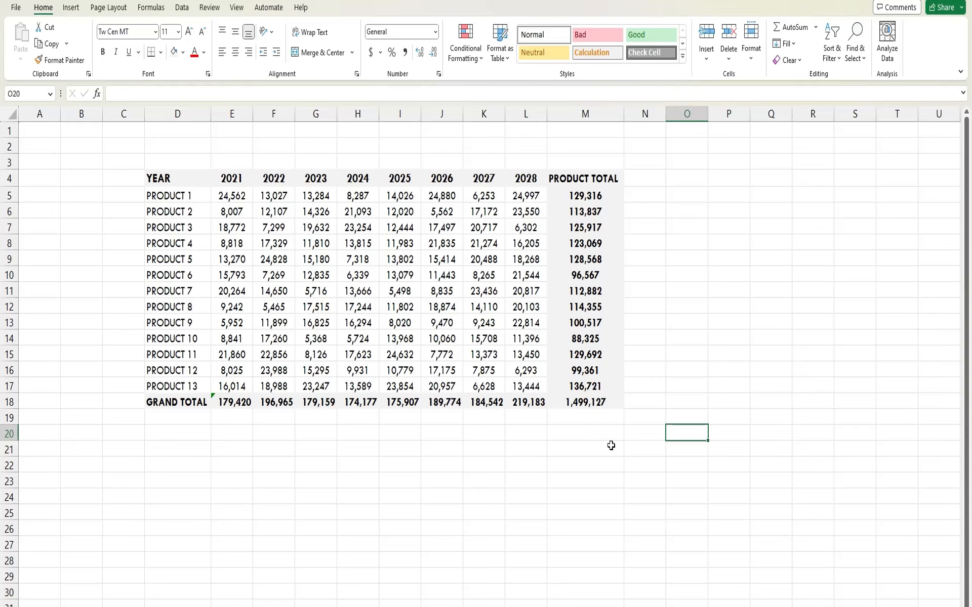
click(98, 162)
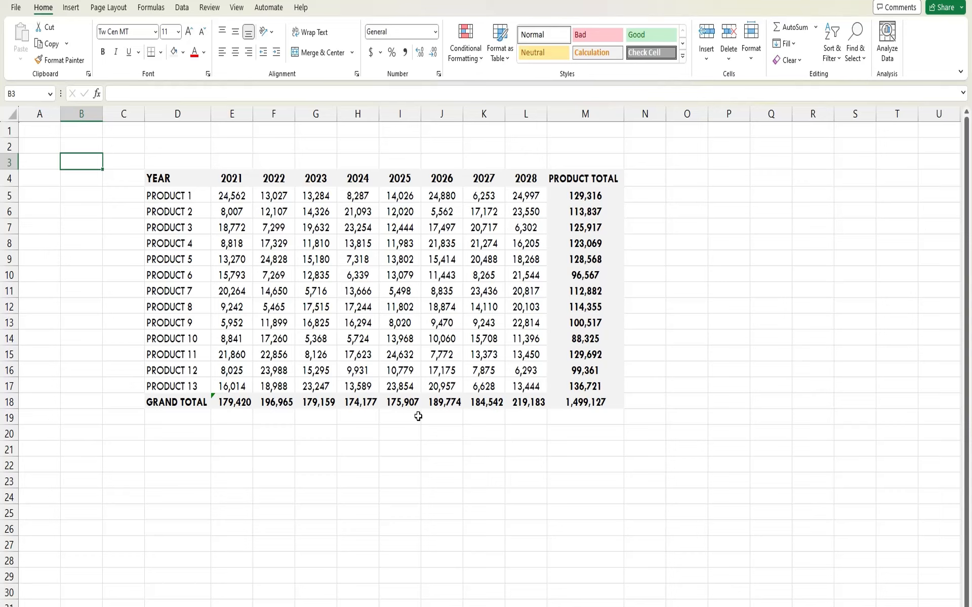
click(385, 445)
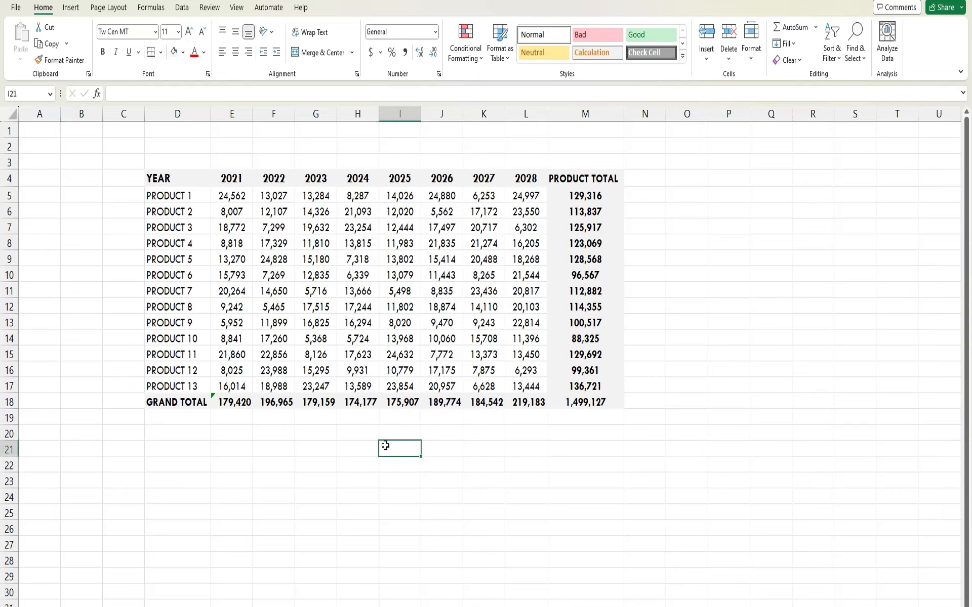
drag(55, 172, 115, 457)
drag(762, 289, 678, 466)
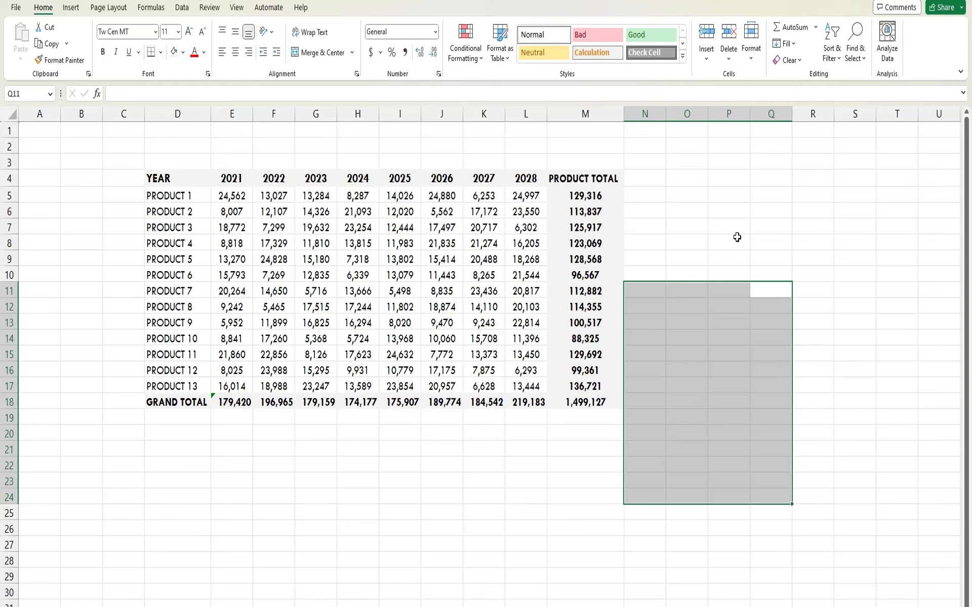
drag(709, 212, 824, 373)
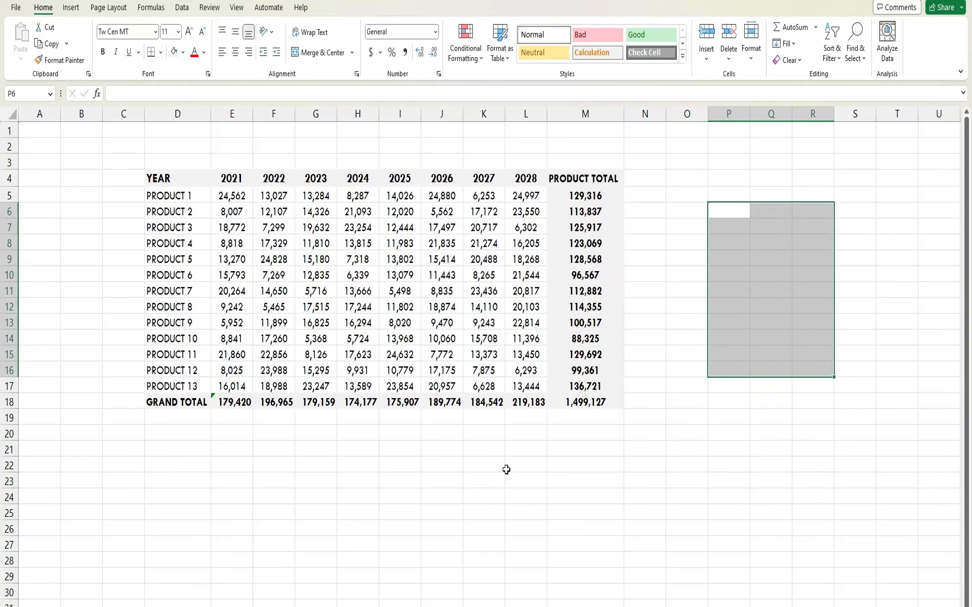
click(485, 465)
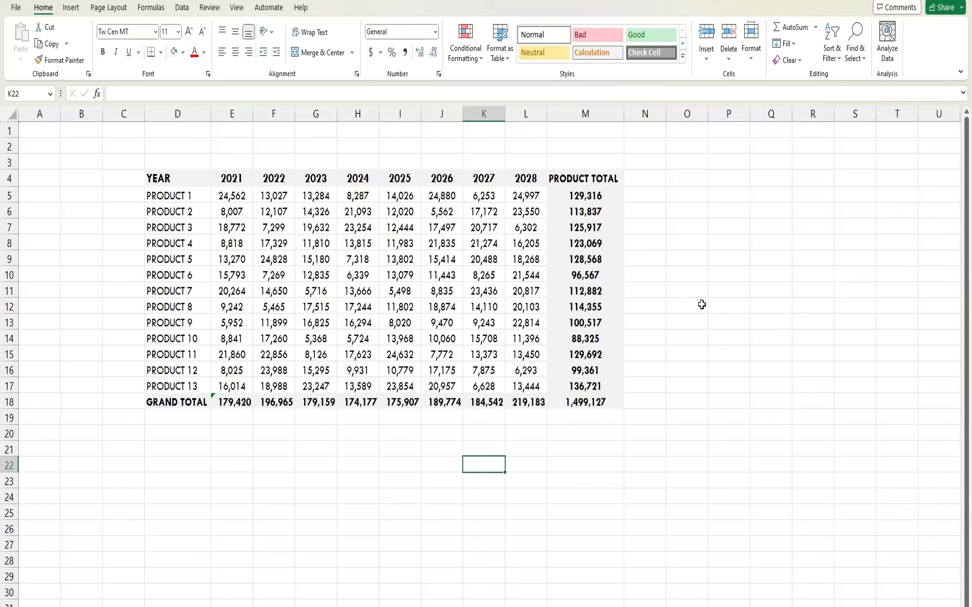
Hide the gridlines on the worksheet.
click(77, 174)
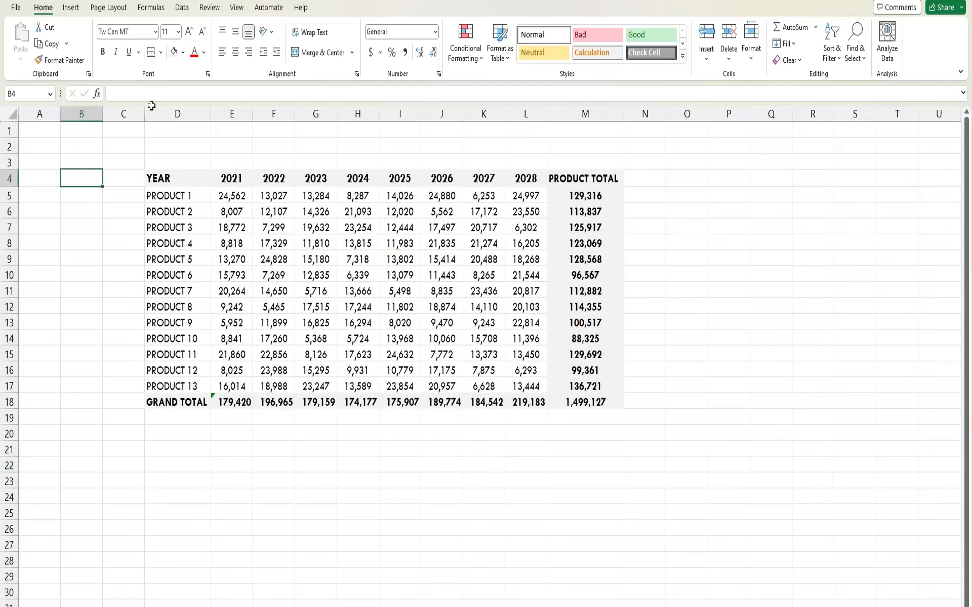
click(236, 7)
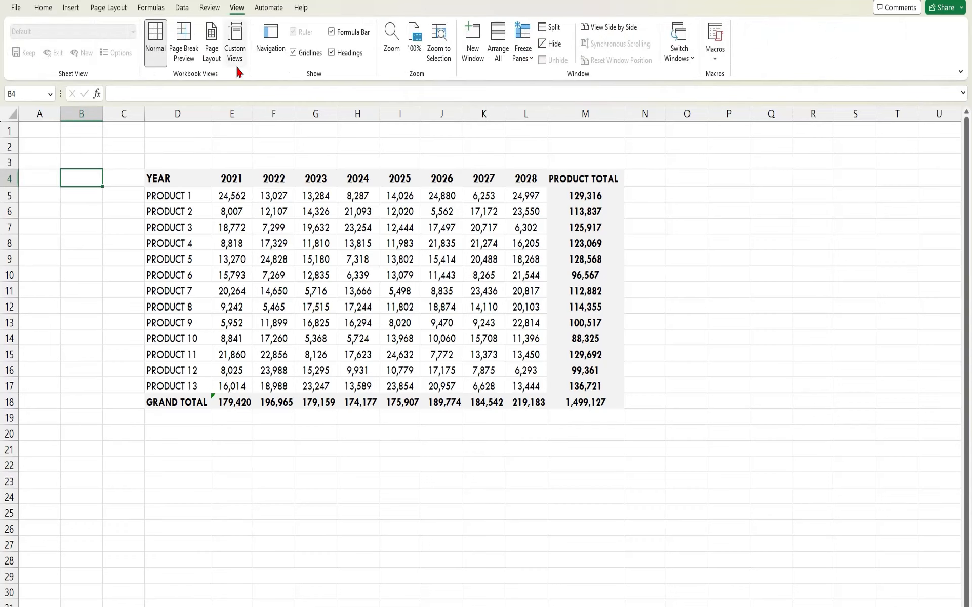
click(293, 52)
click(90, 287)
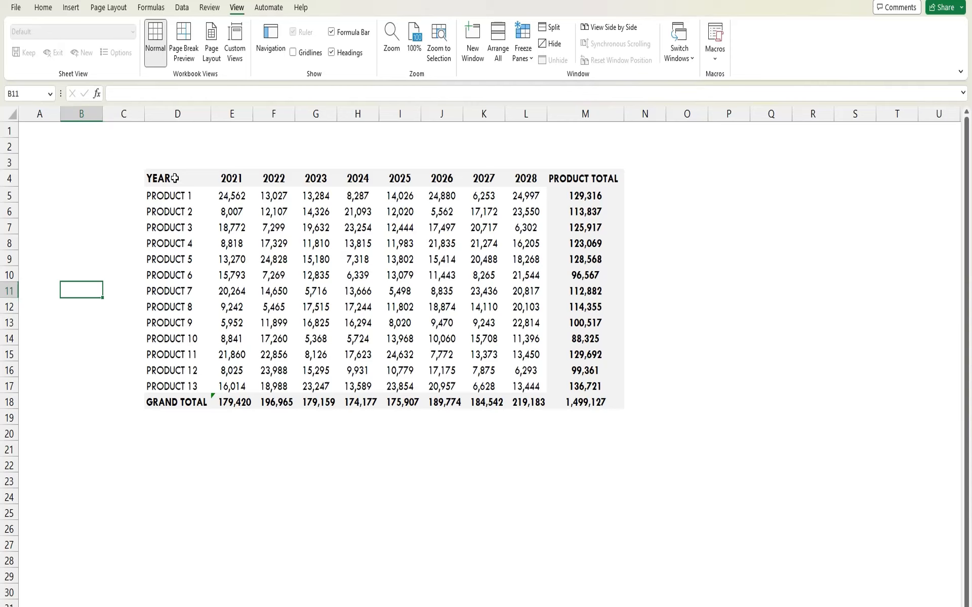
Apply All Borders to every cell of the product table in D4:M18.
drag(162, 178, 563, 392)
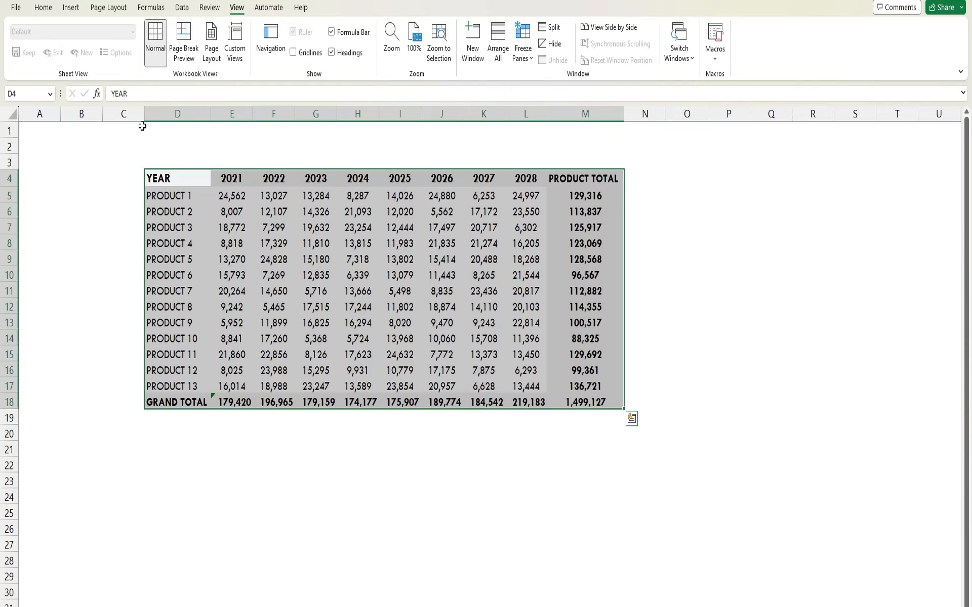
click(43, 10)
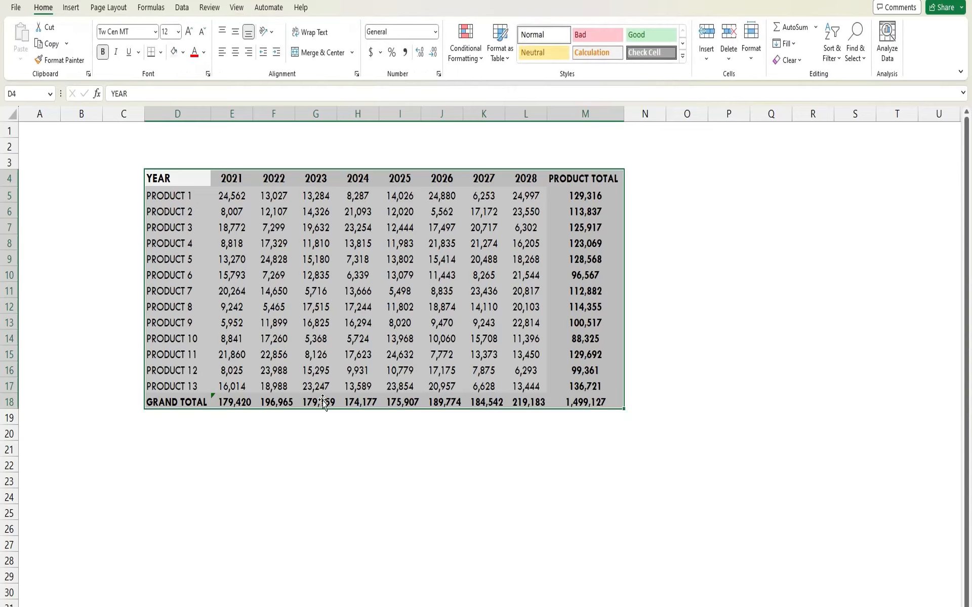
click(162, 54)
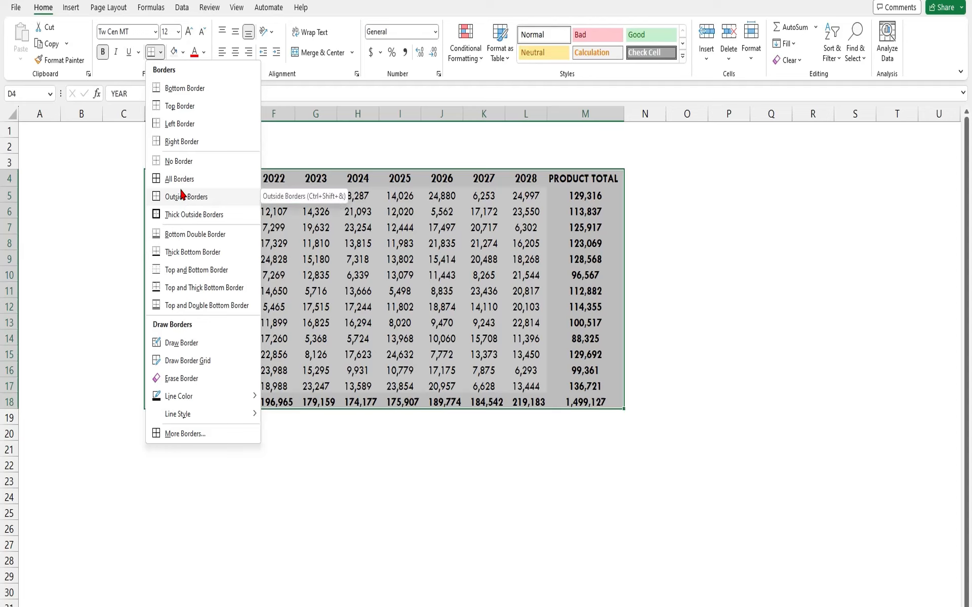
click(97, 285)
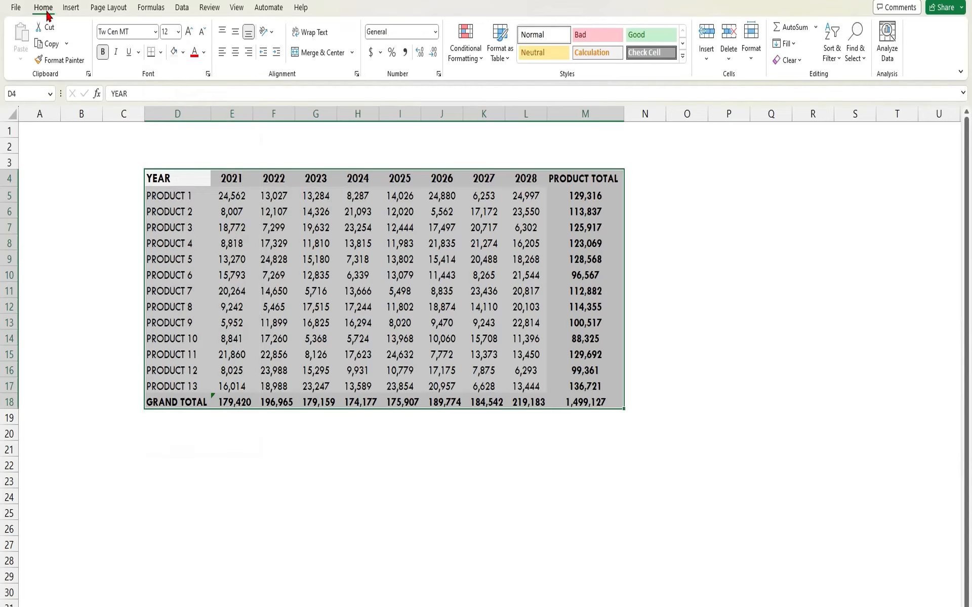
click(161, 53)
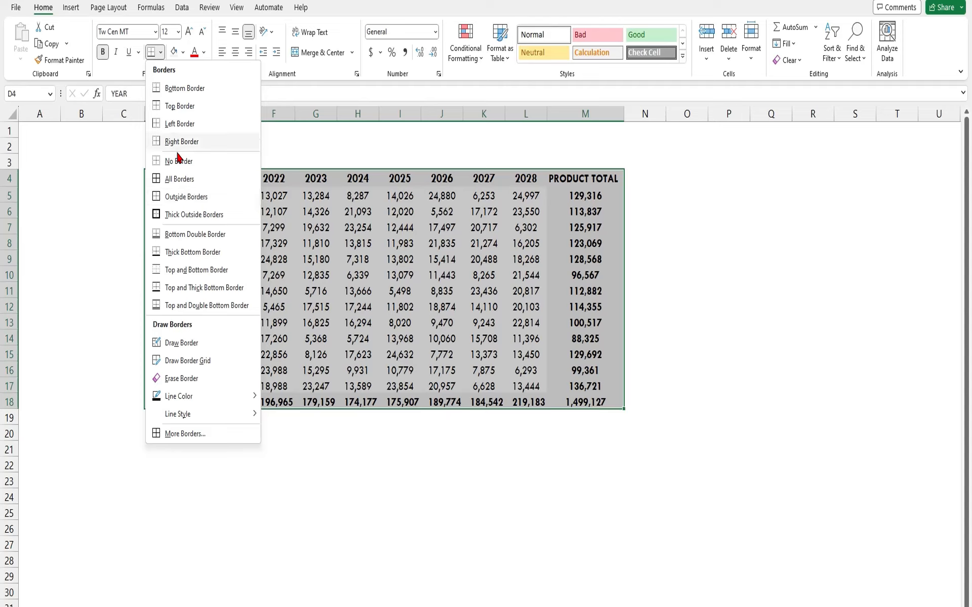
click(174, 181)
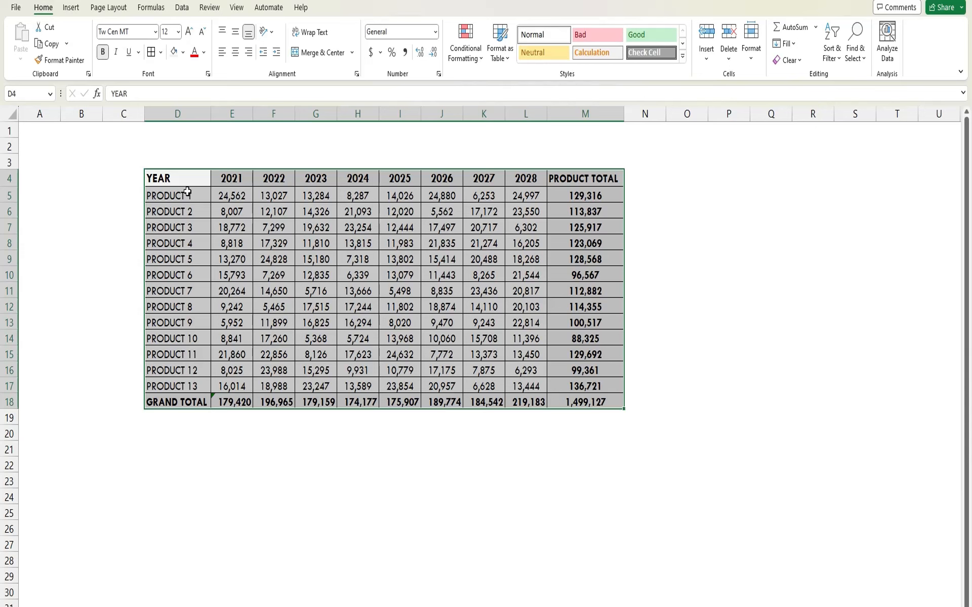
click(808, 366)
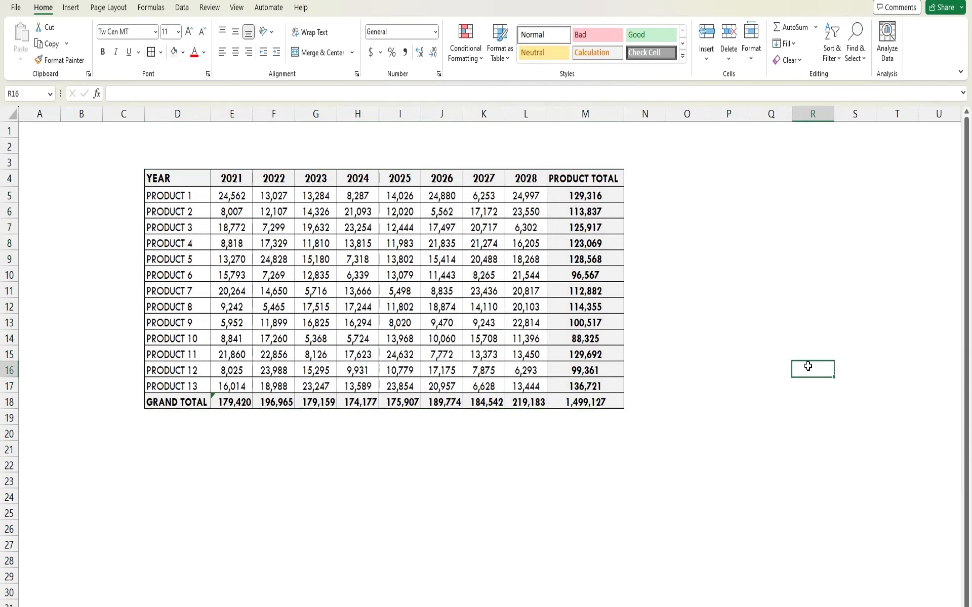
Clear the cell borders from the table range D4:M18 and apply Outside Borders around it.
drag(160, 178, 587, 407)
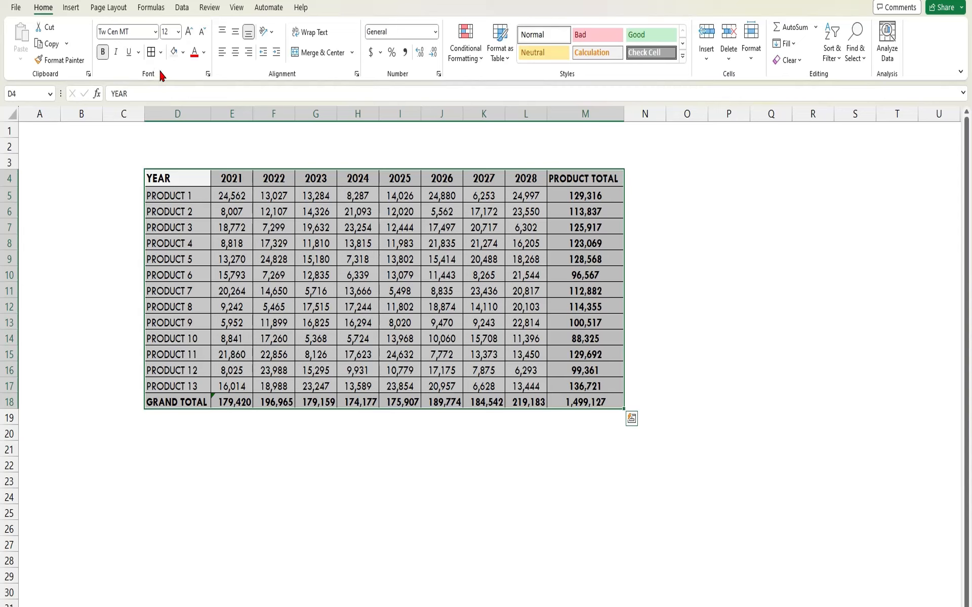
click(160, 52)
click(180, 166)
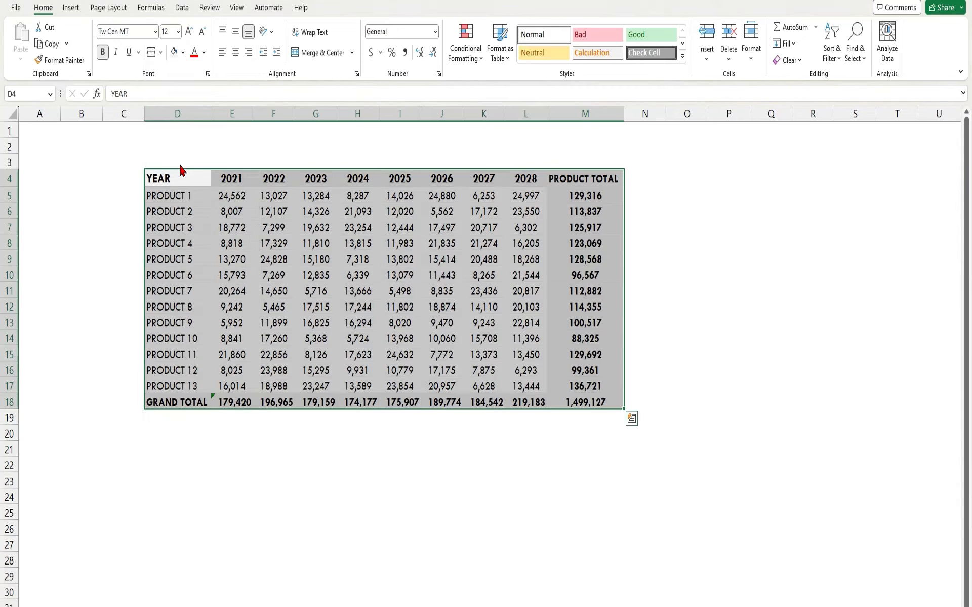
click(160, 52)
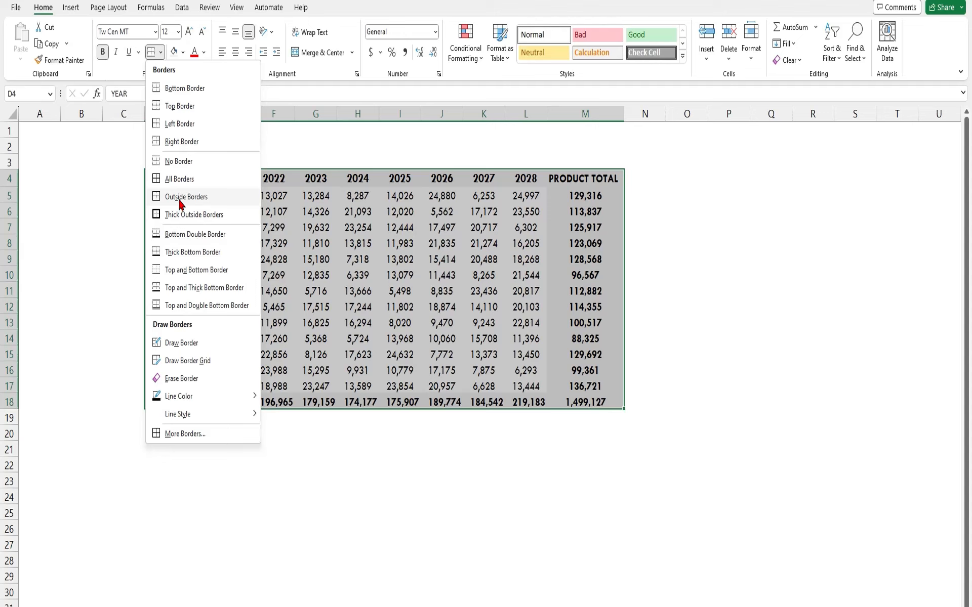
click(694, 321)
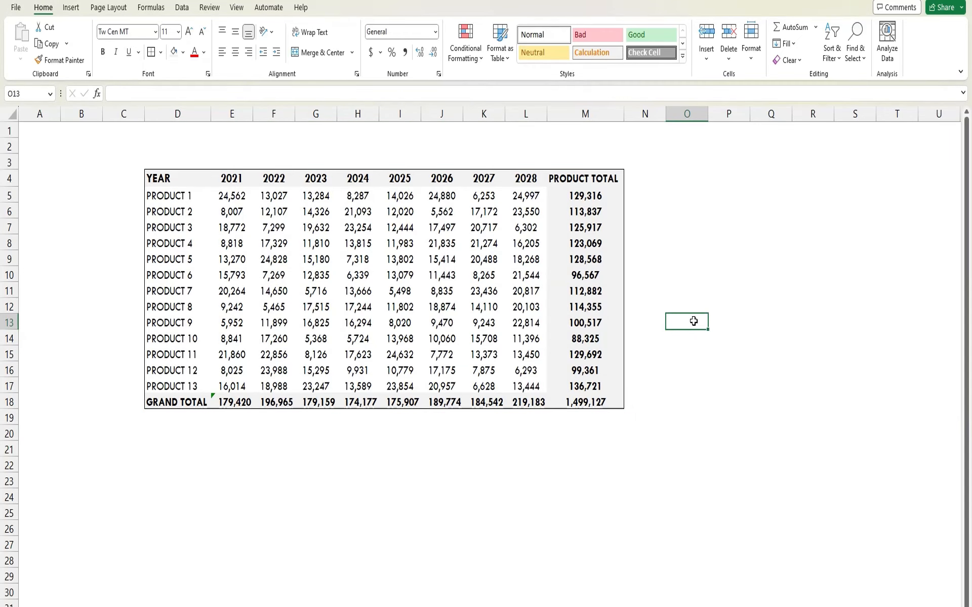